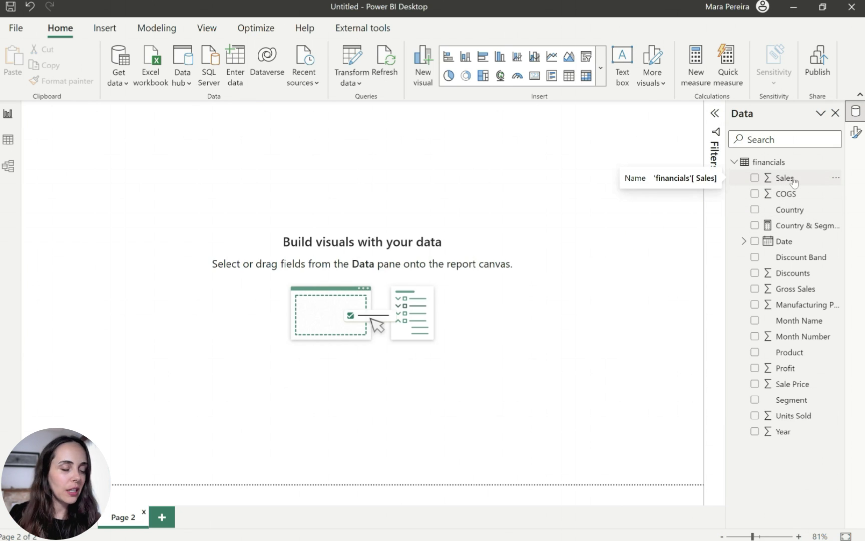
Build a Sum of Sales by Date line chart, enlarged and moved toward the page's left.
left_click_drag(793, 181, 346, 247)
left_click_drag(284, 189, 173, 223)
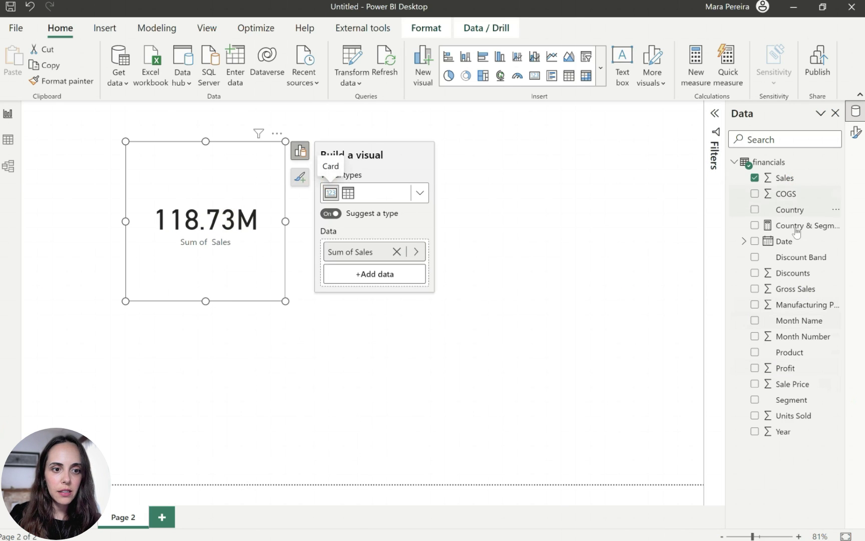
left_click_drag(788, 242, 225, 245)
left_click_drag(286, 301, 485, 383)
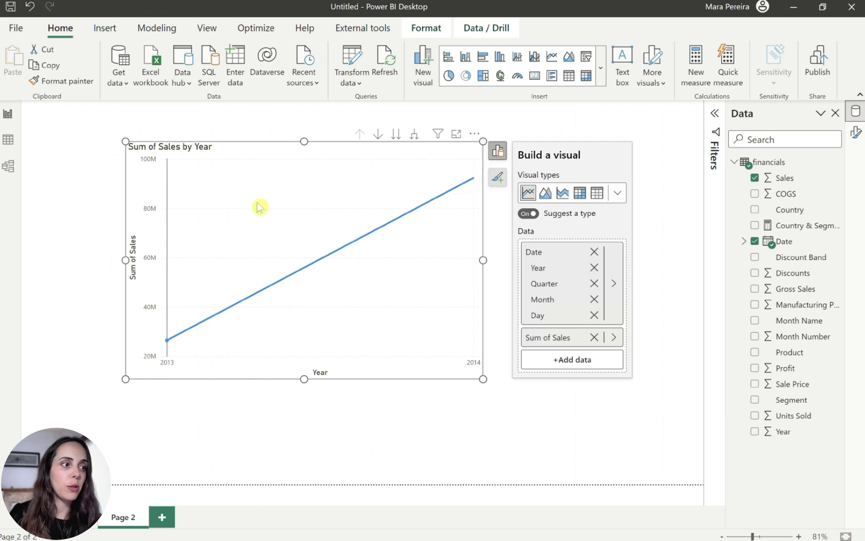
left_click_drag(257, 204, 234, 206)
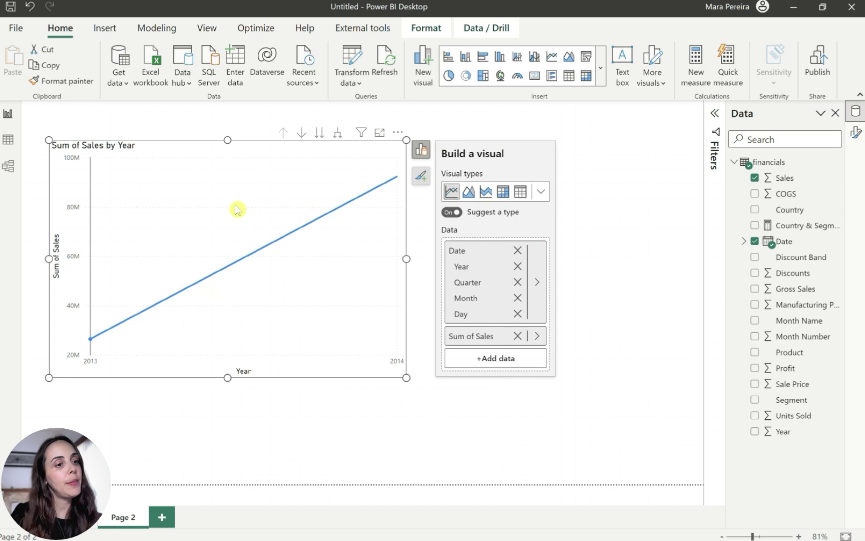
Expand the line chart down one level to show sales by Year and Quarter.
mouse_move(353, 184)
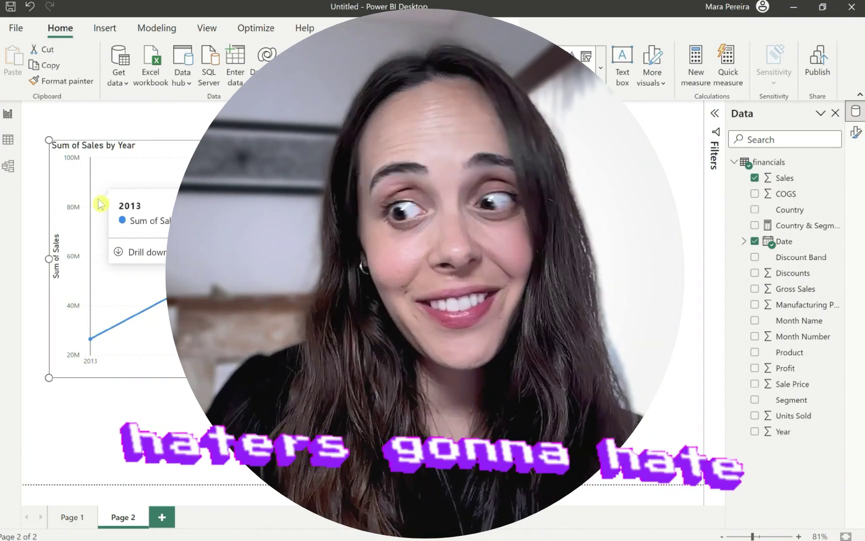
left_click(337, 143)
left_click(337, 134)
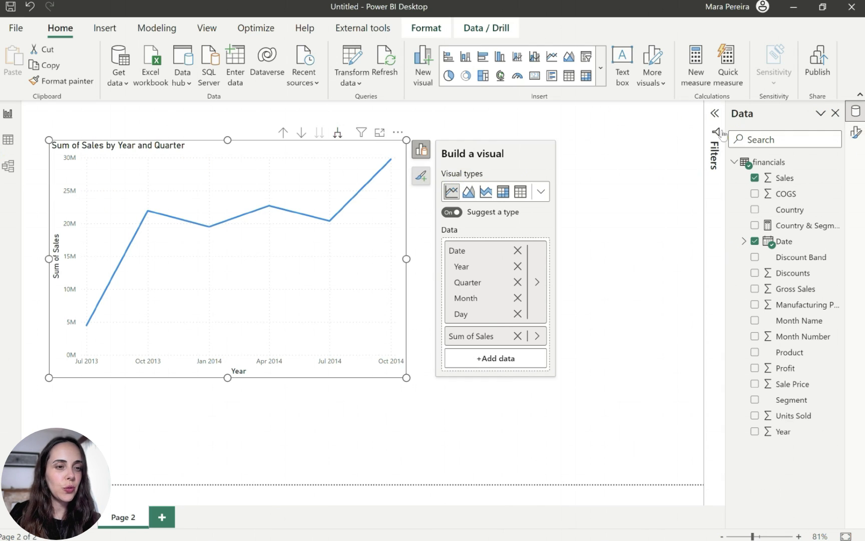
In the Format pane's Title settings, switch on the chart's Subtitle and Divider.
left_click(212, 35)
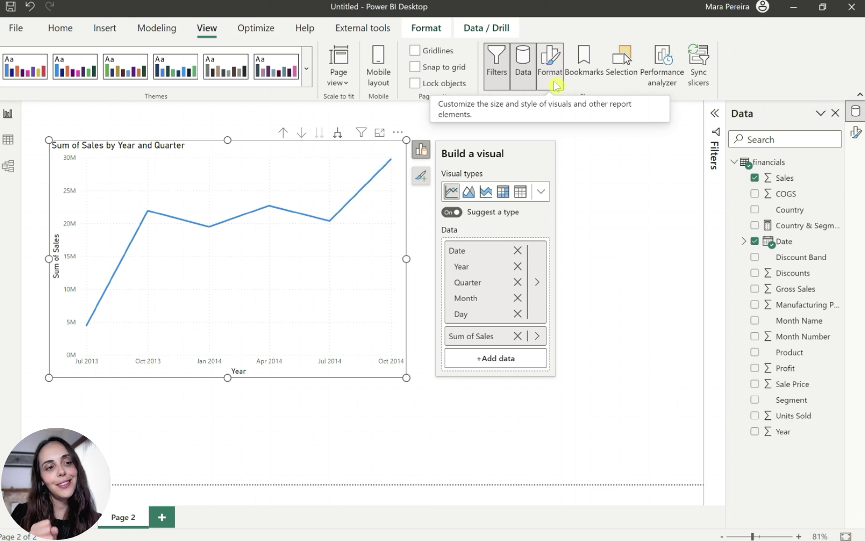
left_click(549, 70)
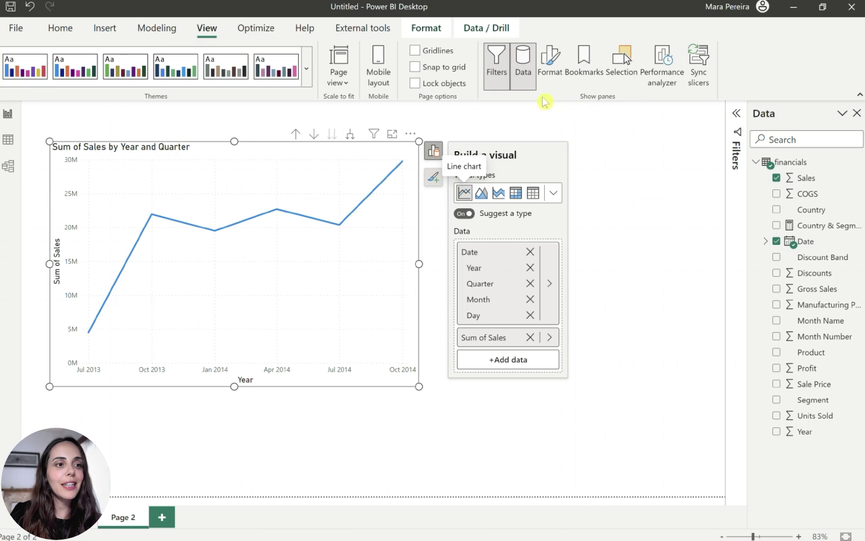
left_click(550, 62)
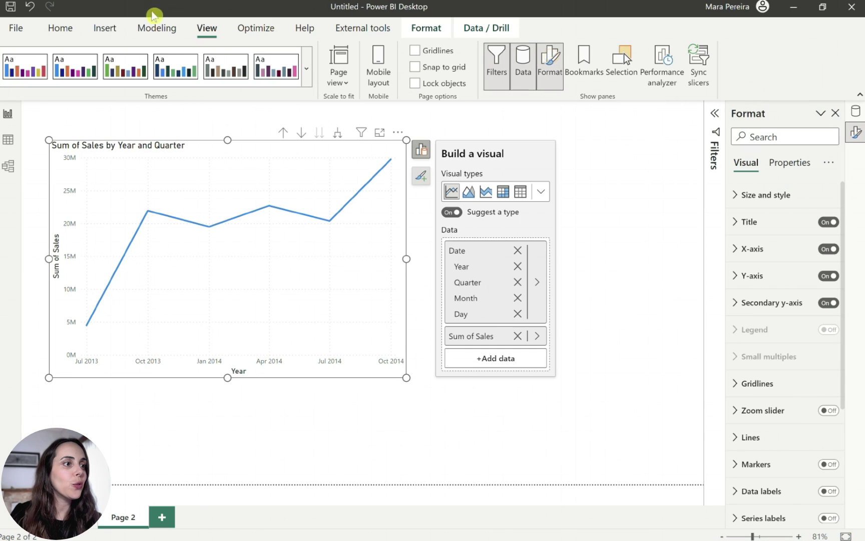
left_click(427, 180)
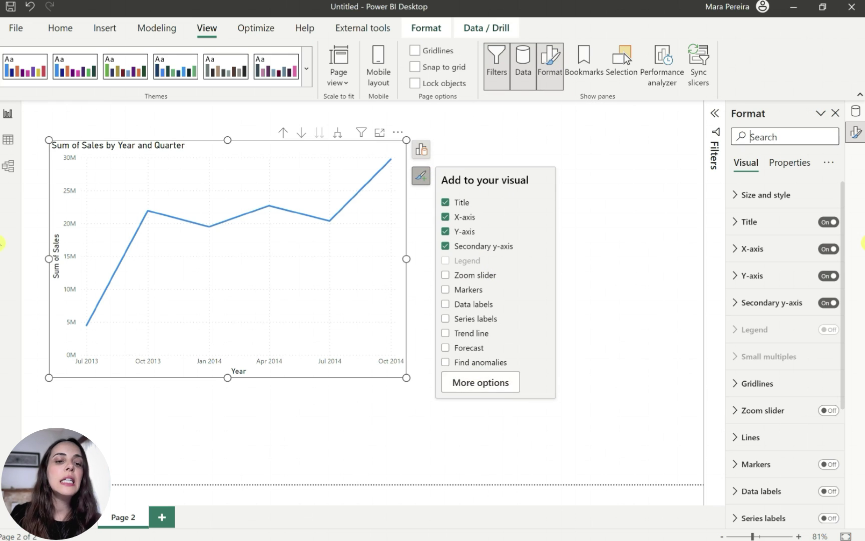
left_click(779, 227)
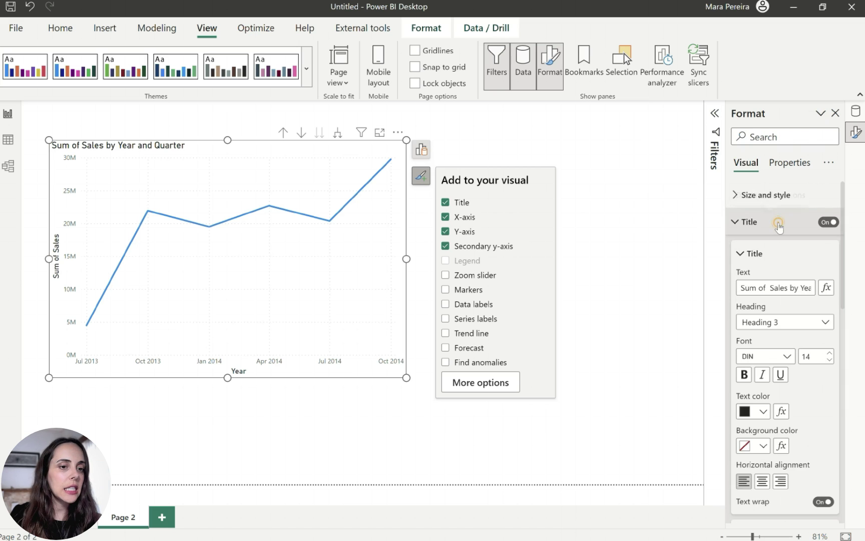
left_click(758, 253)
left_click(823, 285)
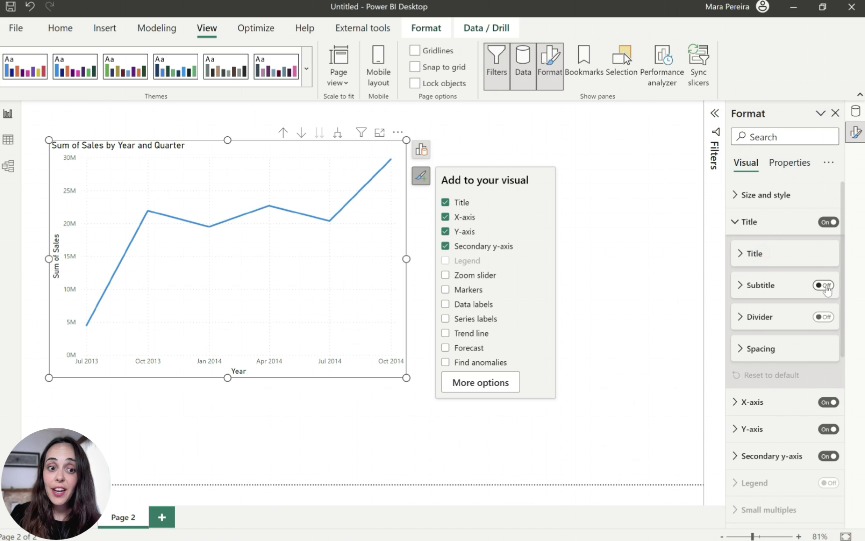
left_click(823, 316)
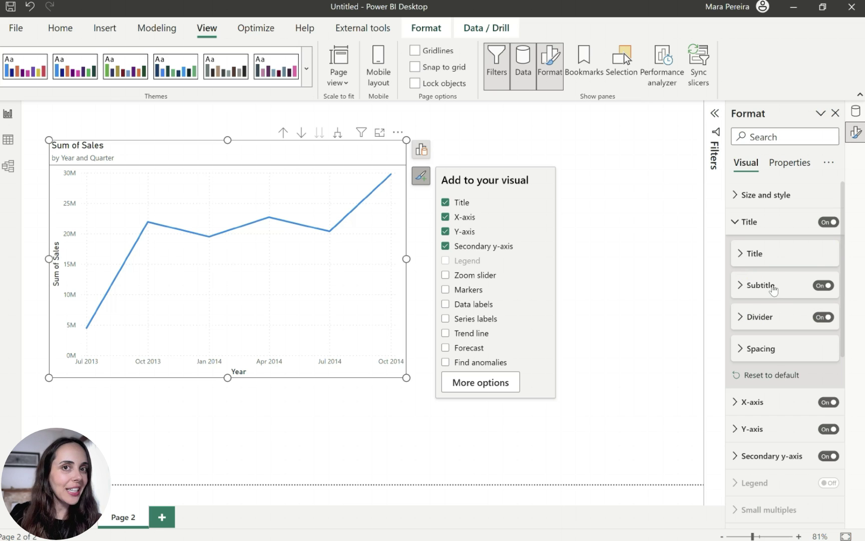
left_click(773, 288)
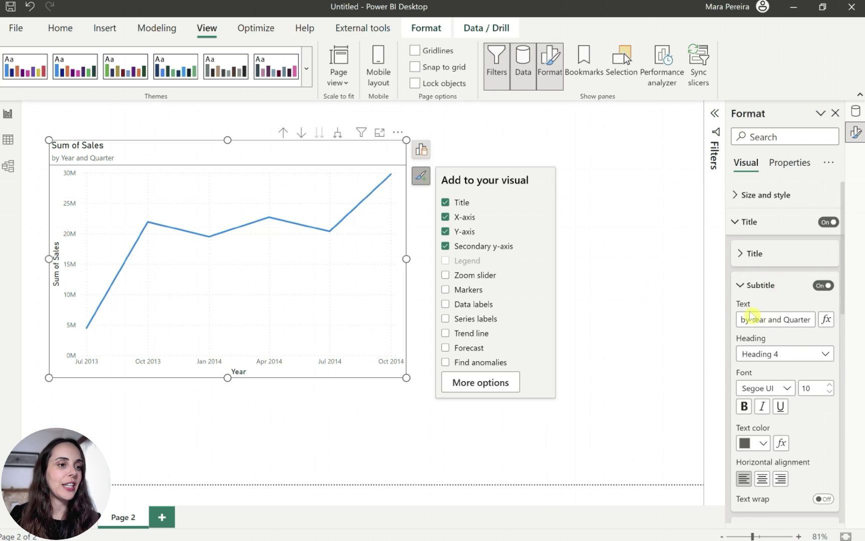
left_click(590, 234)
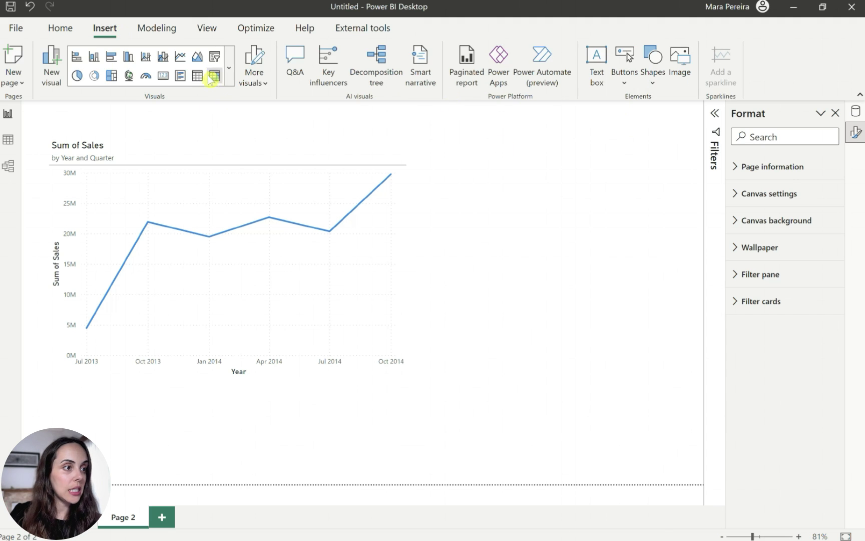
Add a Country slicer and a second slicer switched to Segment beside the chart.
left_click(215, 56)
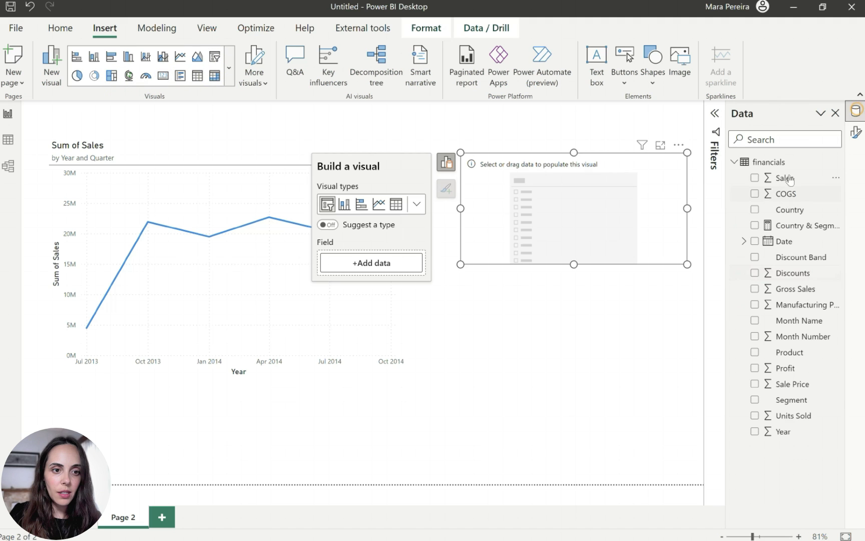
left_click(790, 210)
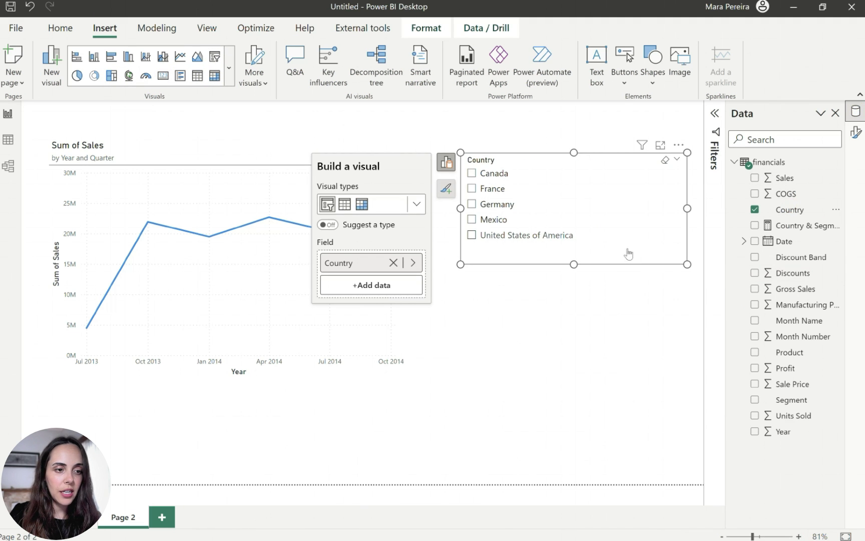
left_click_drag(623, 251, 628, 256)
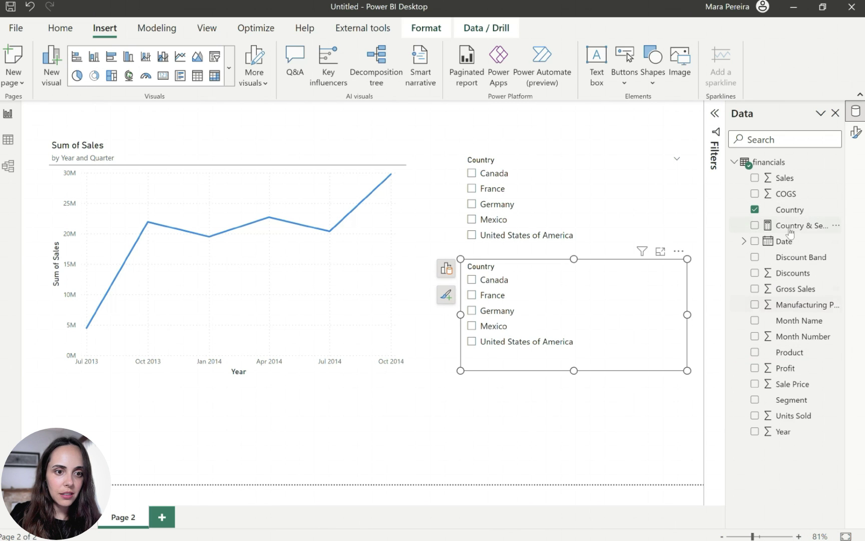
left_click_drag(800, 405, 540, 315)
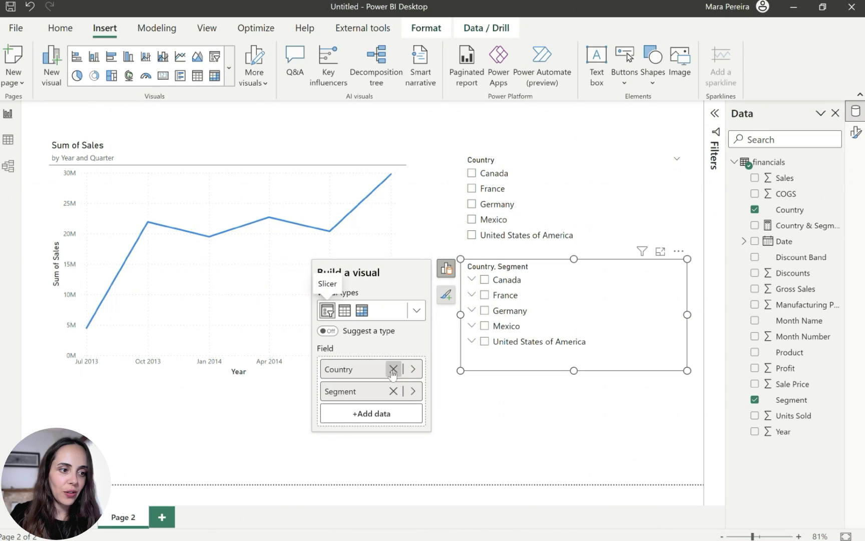
left_click(412, 370)
left_click(533, 397)
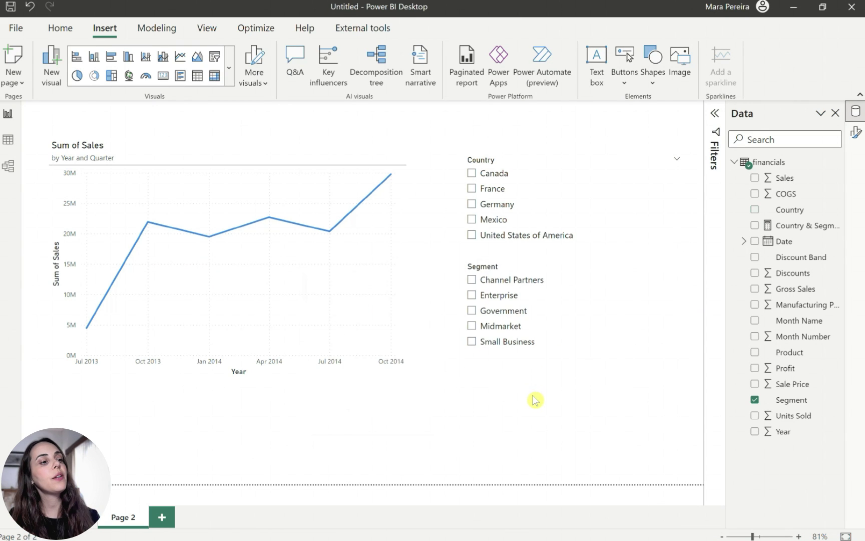
Test the slicers with Enterprise and Germany, then clear both selections.
left_click(498, 297)
left_click(497, 203)
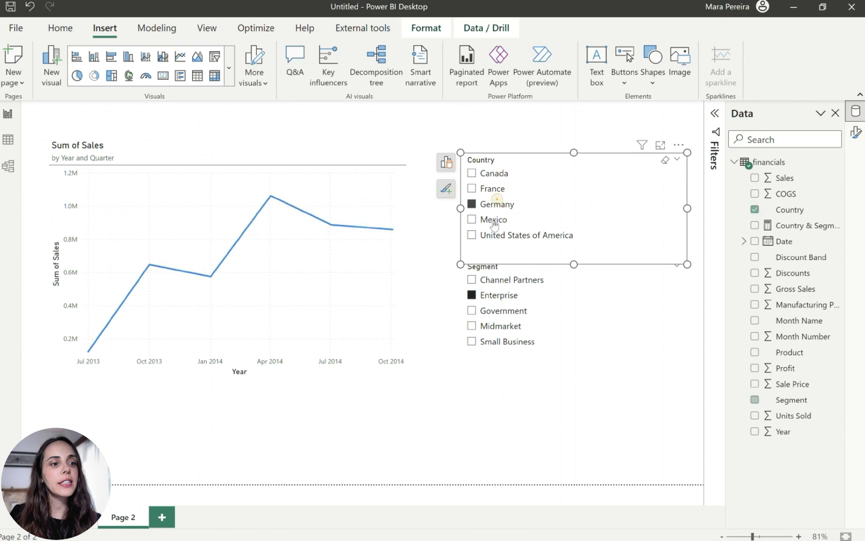
left_click(511, 295)
left_click(509, 206)
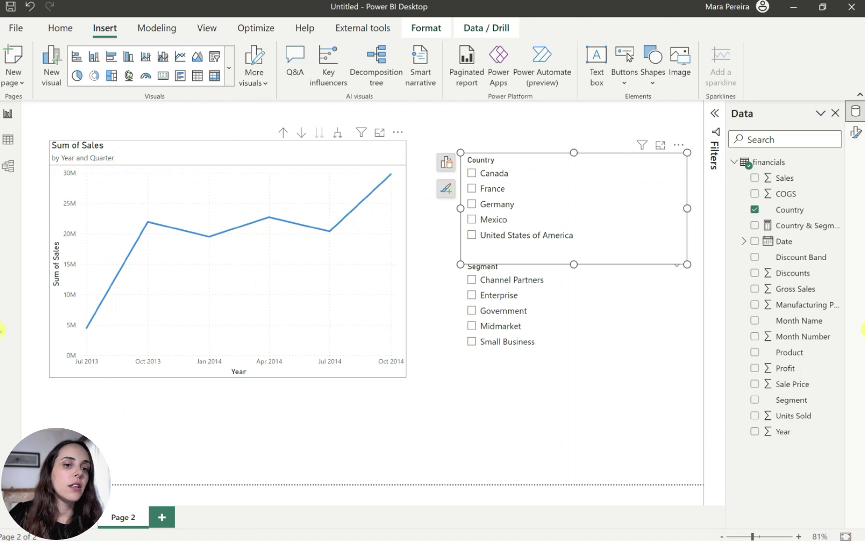
left_click(113, 151)
left_click(856, 132)
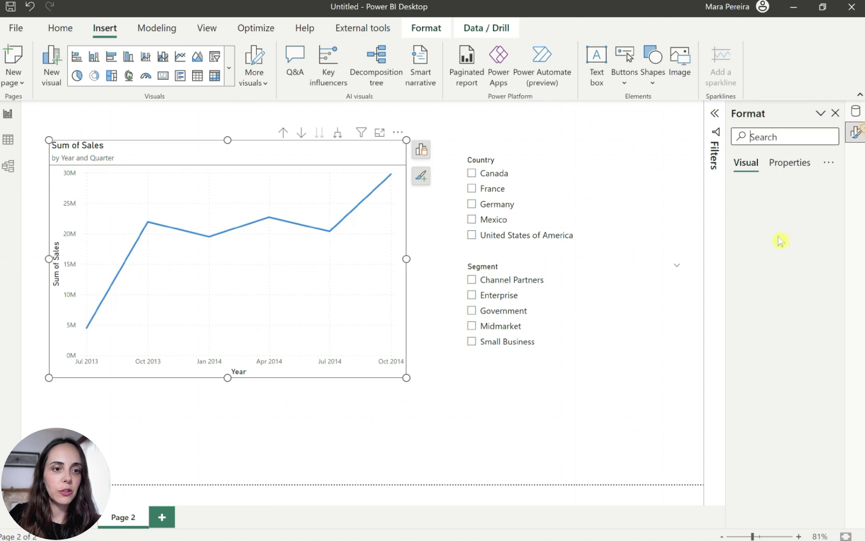
scroll(781, 290, "down", 2)
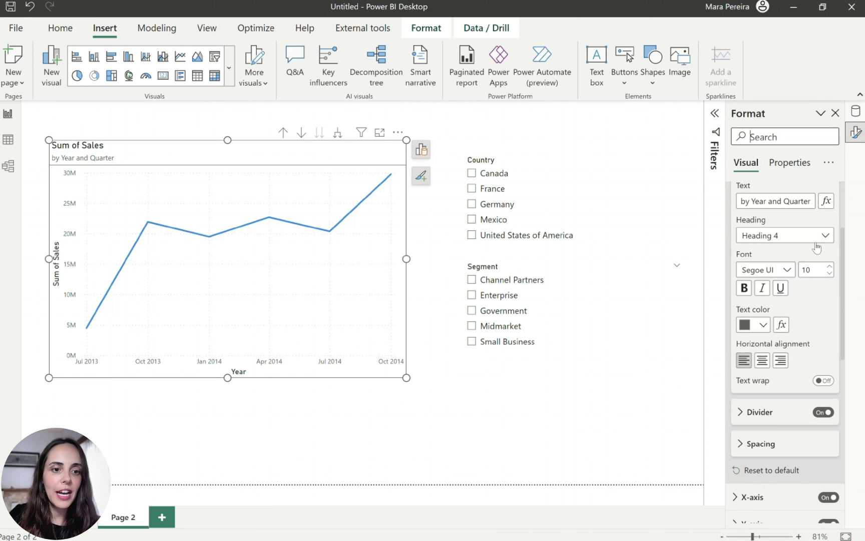
left_click(827, 200)
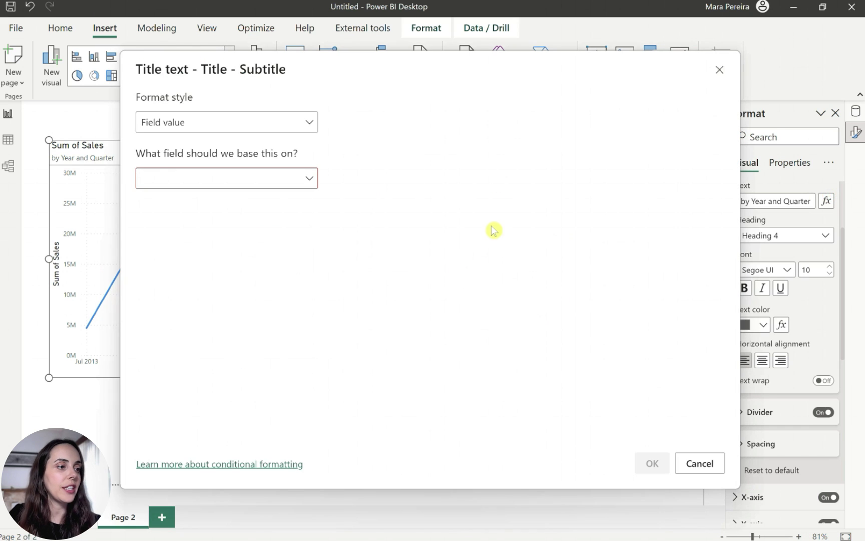
left_click(719, 464)
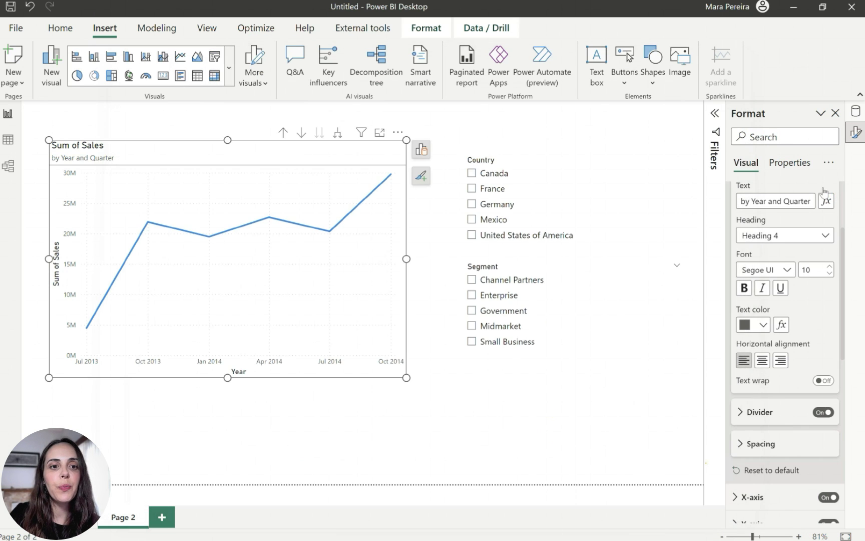
left_click(855, 110)
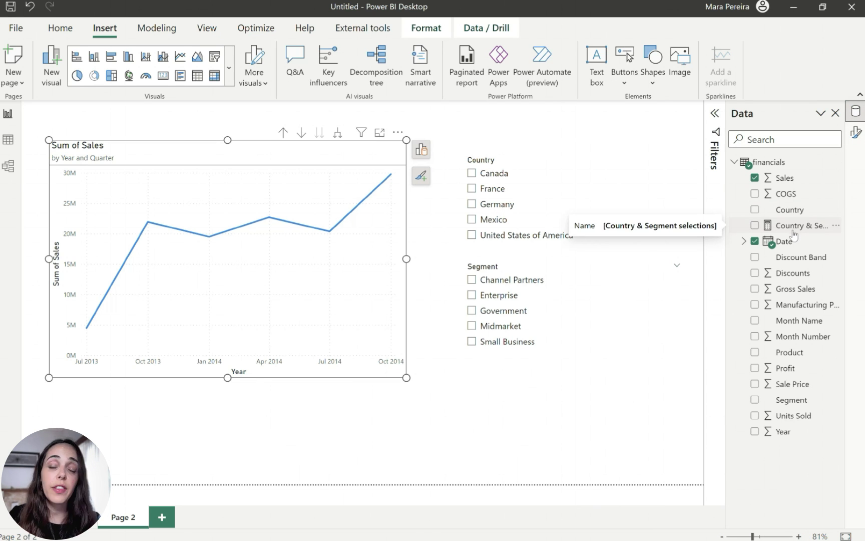
right_click(788, 264)
Create a new financials measure with 'var country' and 'var segment' lines.
left_click(704, 321)
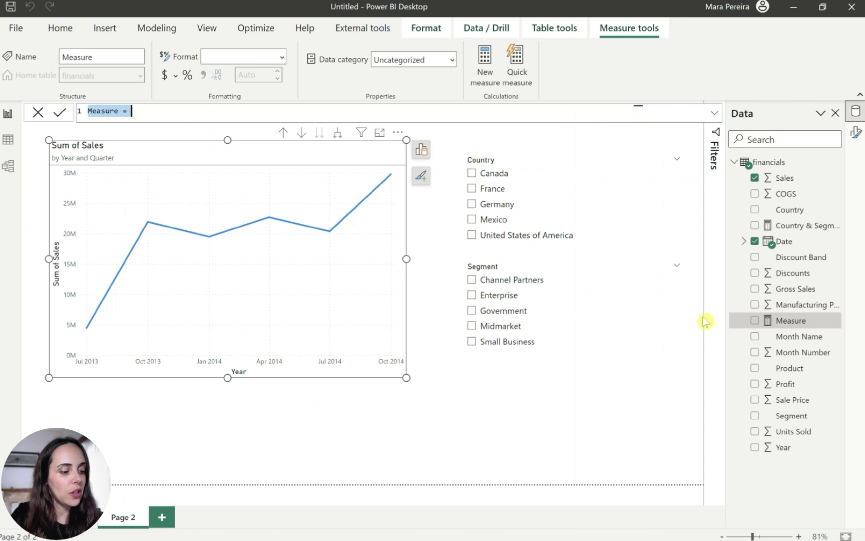
type("Selections for country")
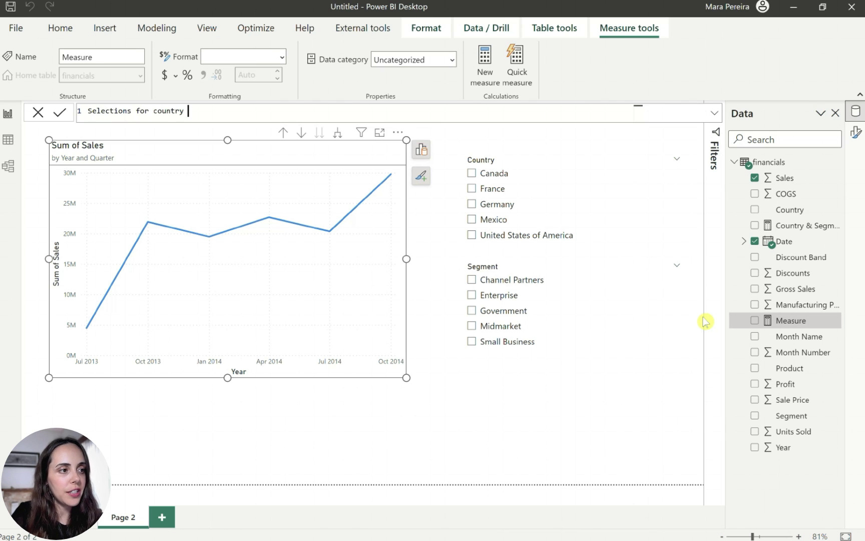
type("= calc")
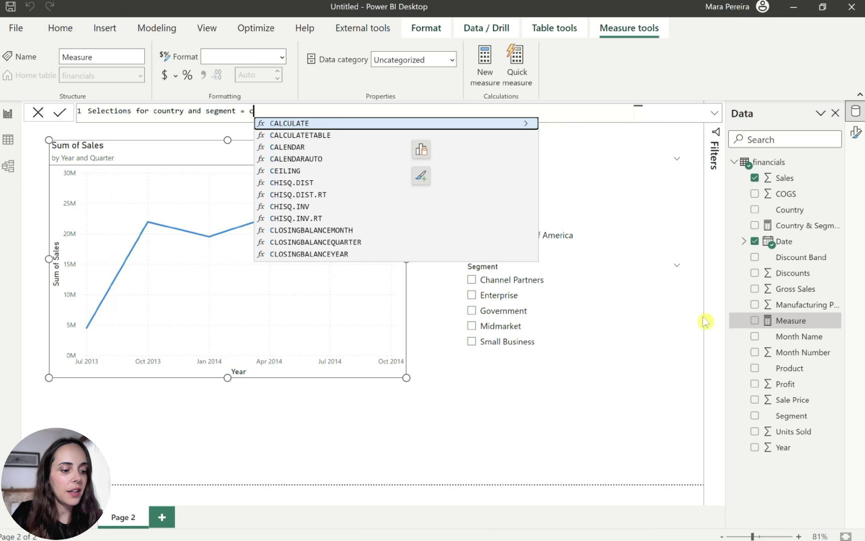
key("BackSpace")
key("BackSpace")
key("BackSpace")
key("BackSpace")
key("shift+Return")
key("shift+Return")
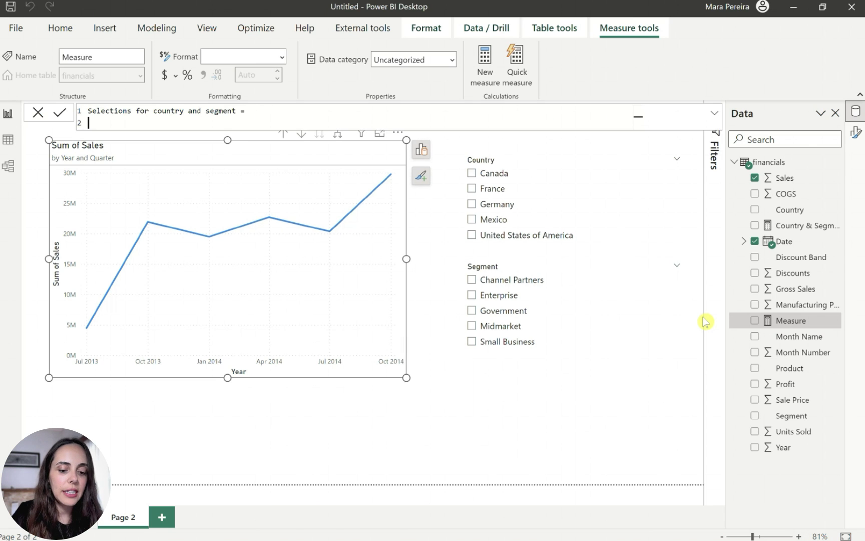
type("var ")
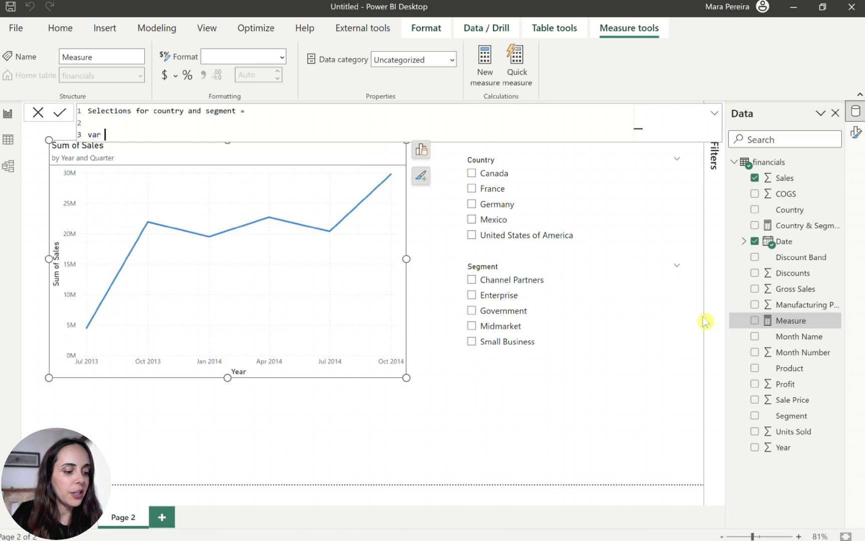
type("country")
key("shift+Return")
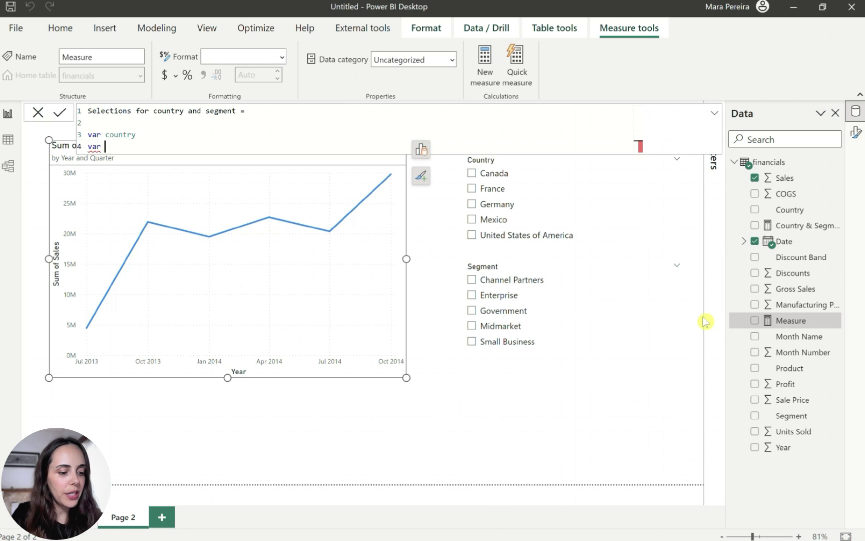
type("var segment")
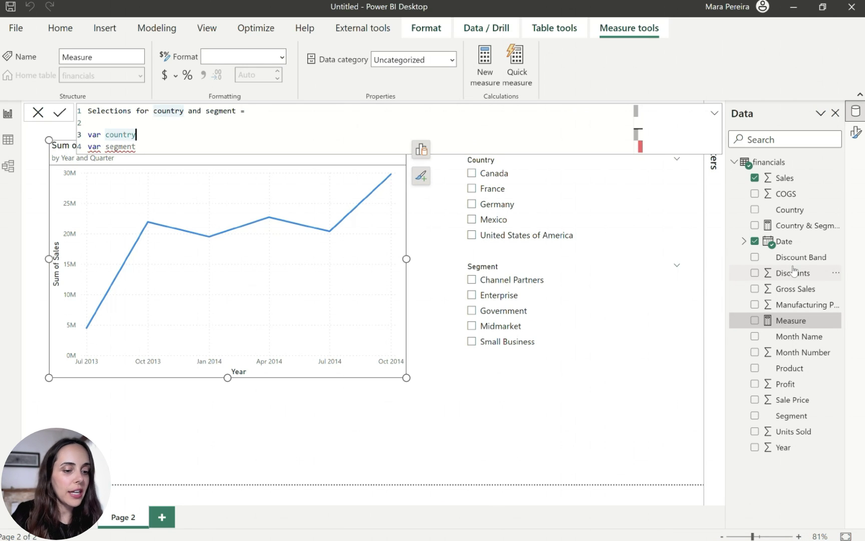
Start the variable formula as = CALCULATE(CONCATENATEX(DISTINCT( using autocomplete.
type("= calc")
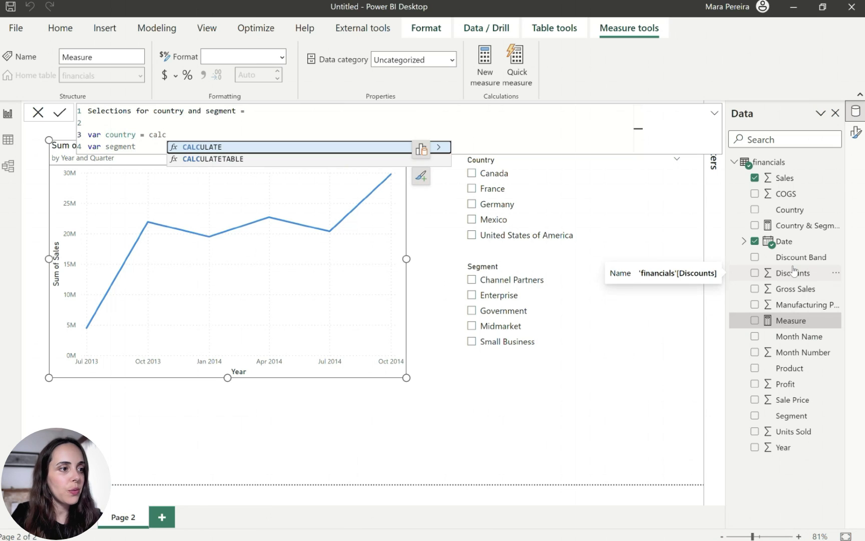
key("Tab")
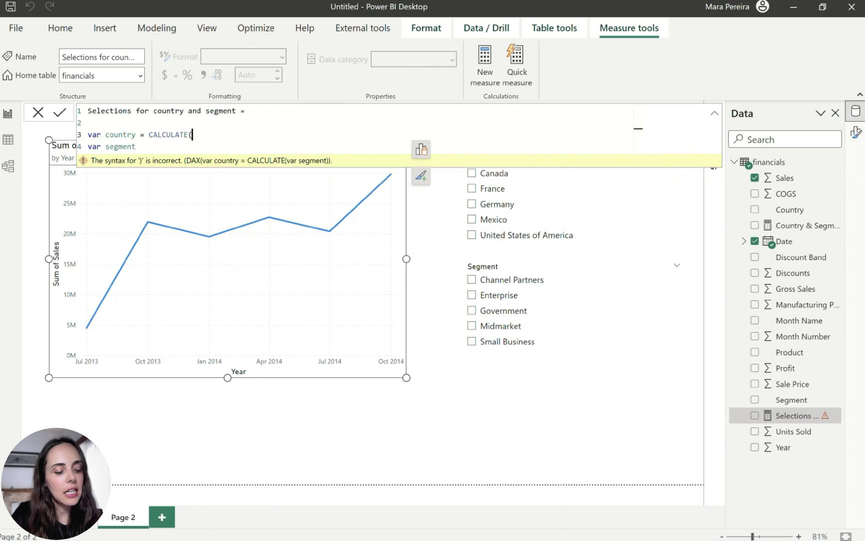
type("conta")
key("Down")
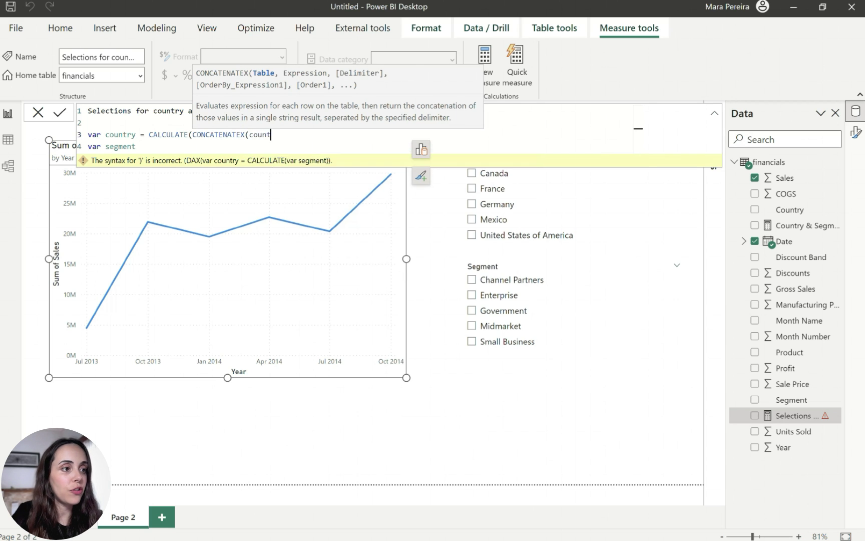
type("d")
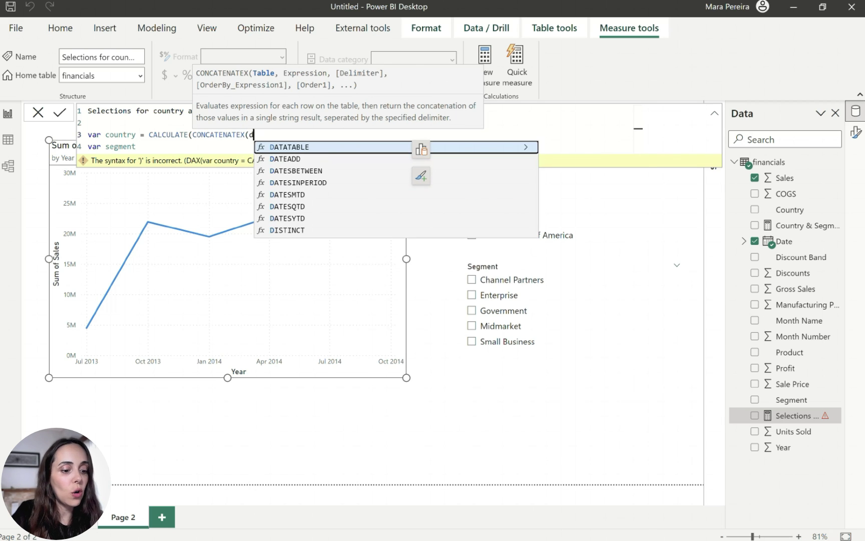
key("BackSpace")
type("cou")
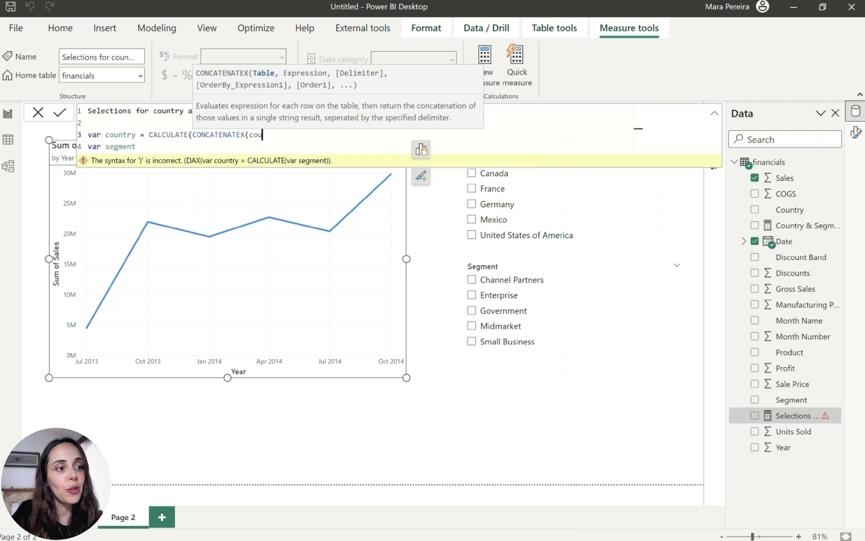
key("BackSpace")
key("BackSpace")
key("BackSpace")
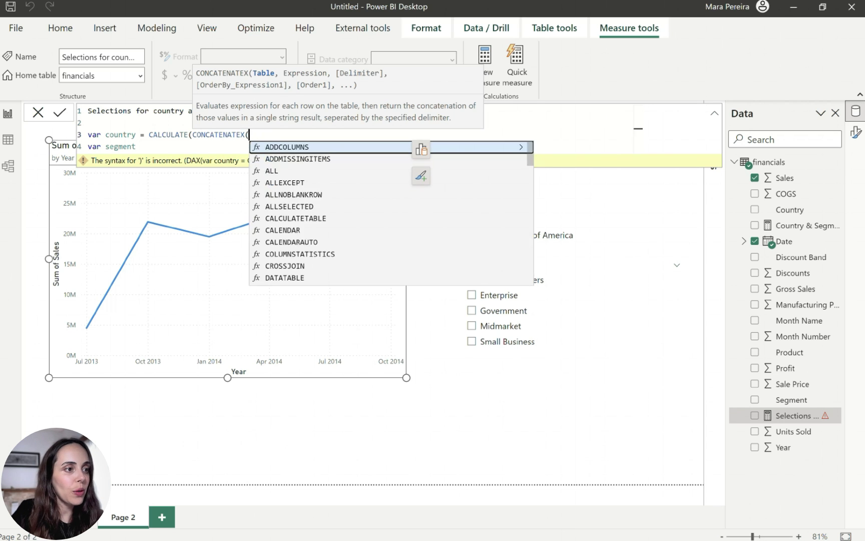
type("dist")
key("Tab")
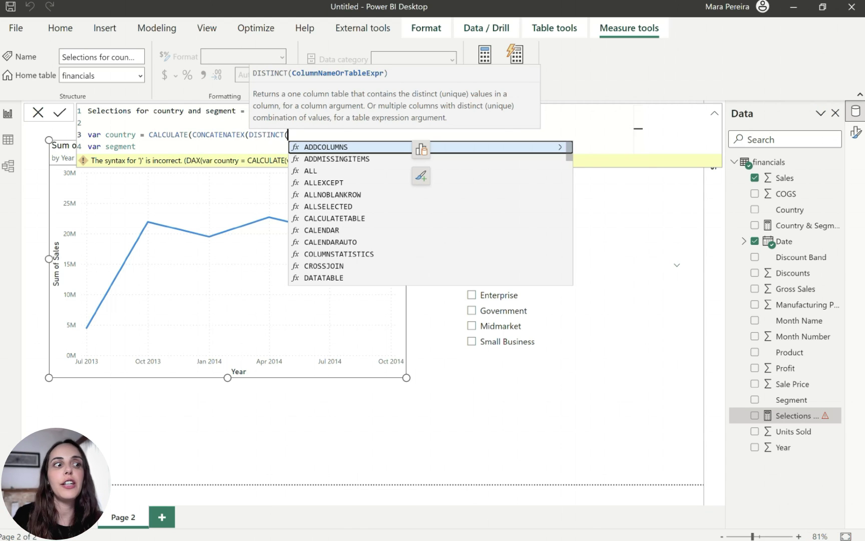
Complete it with financials[Country] and the ", " separator, then copy the formula.
type("coun")
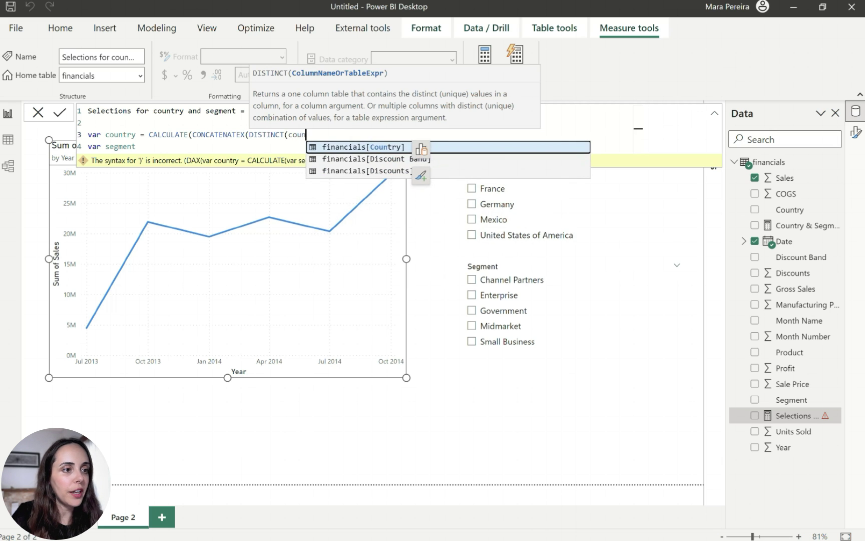
key("Tab")
type(")")
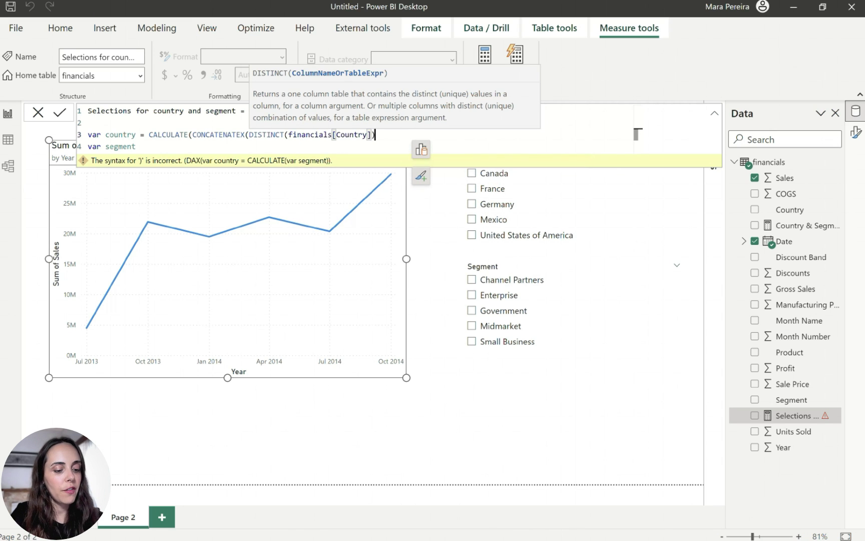
type(",)),), countr")
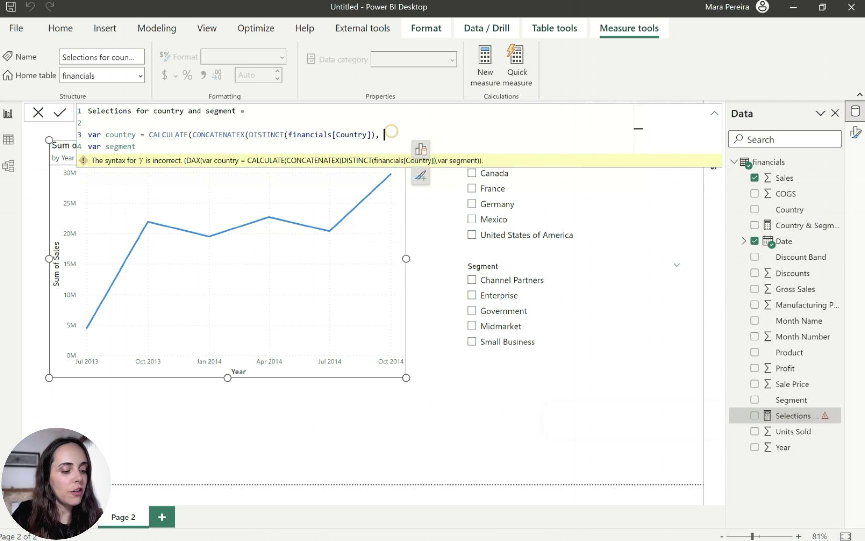
key("Down")
key("Tab")
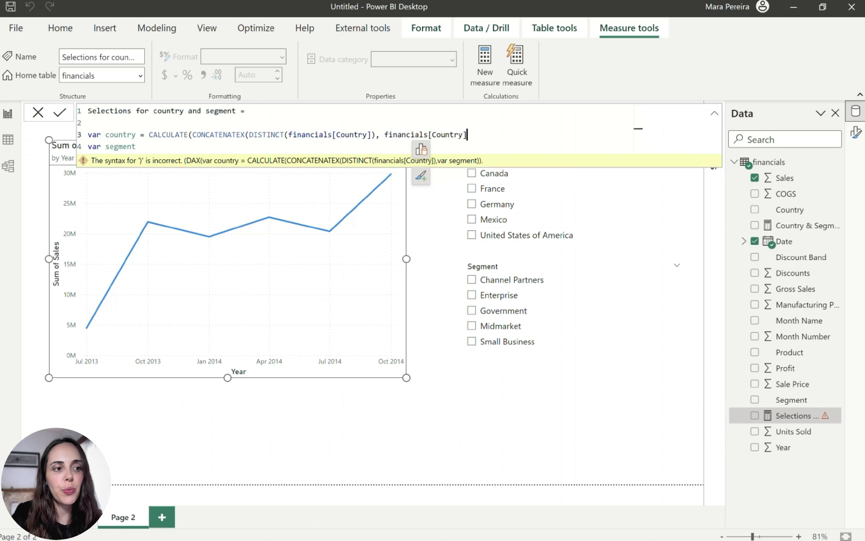
type(", \"")
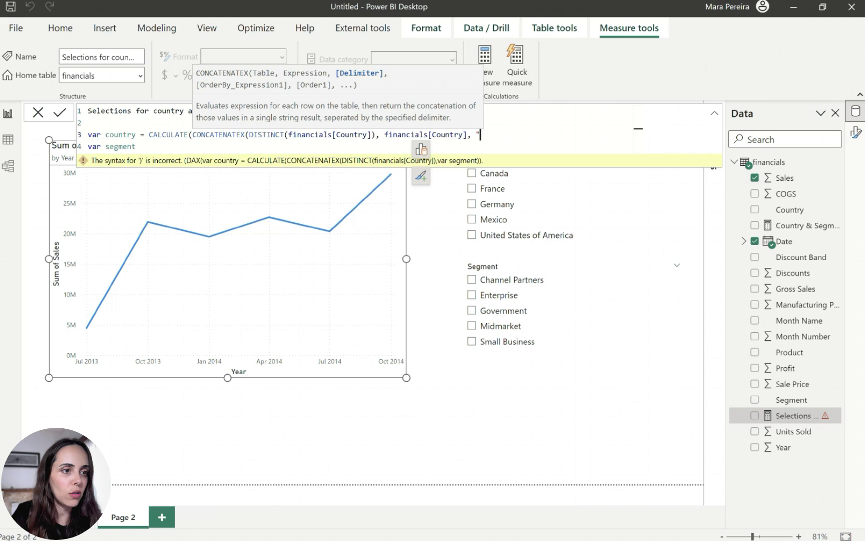
type(",")
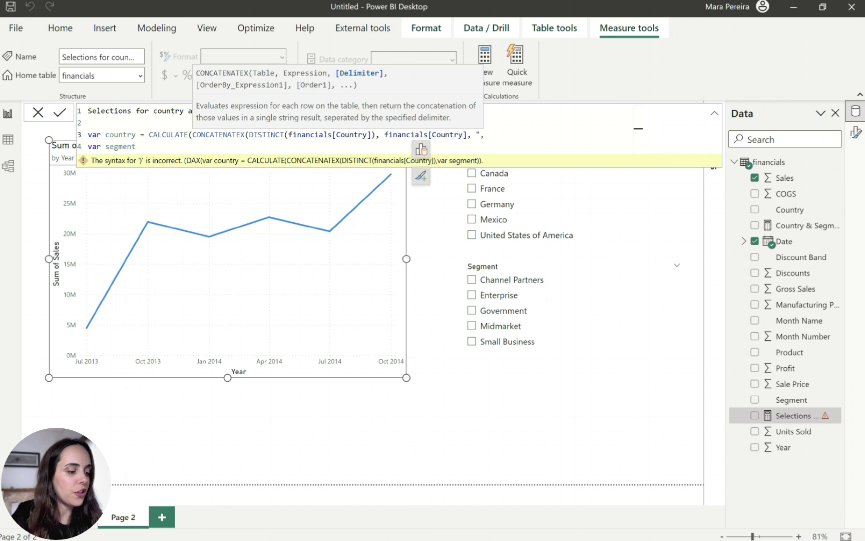
type(" \")")
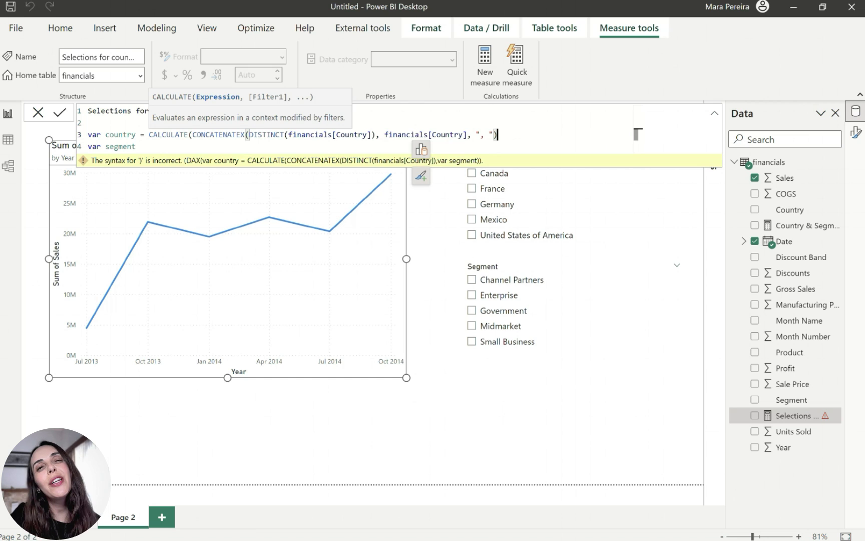
key("shift+alt+Right")
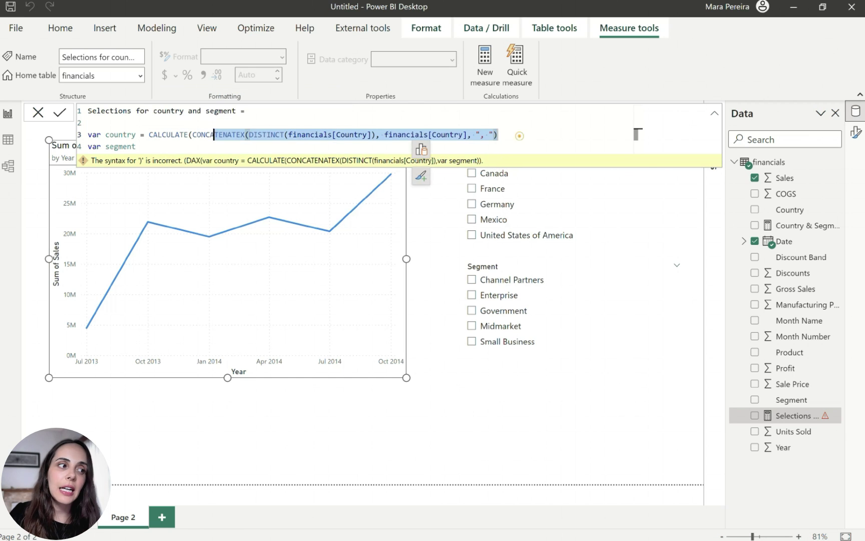
key("shift+alt+Right")
key("ctrl+c")
Paste the country formula as the segment variable and close both formulas' parentheses.
key("Down")
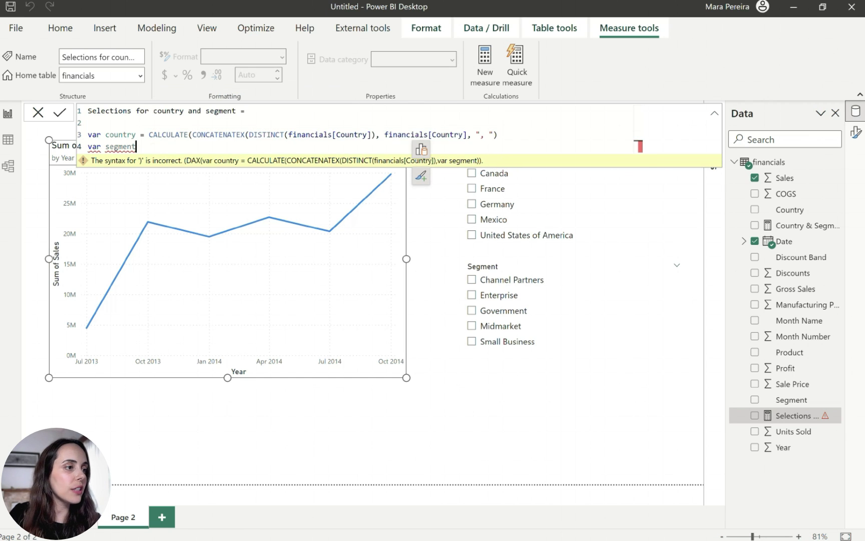
type("=")
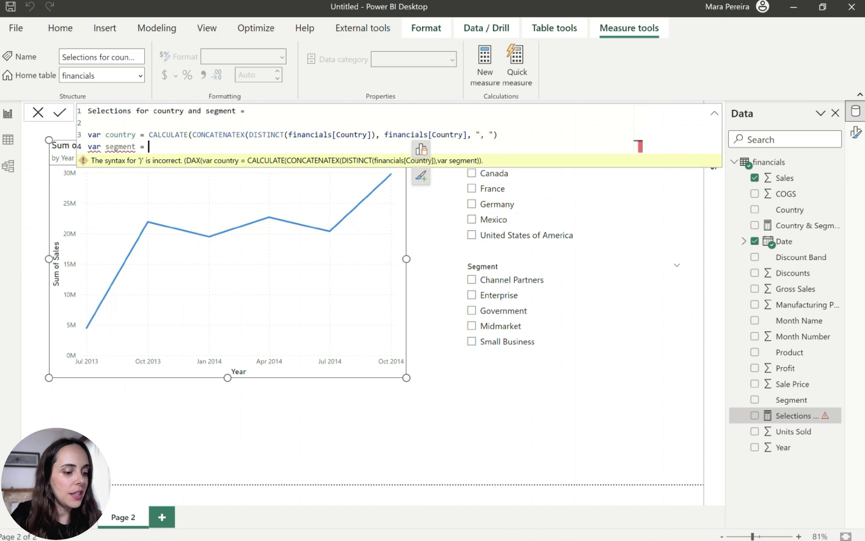
key("ctrl+v")
left_click(638, 134)
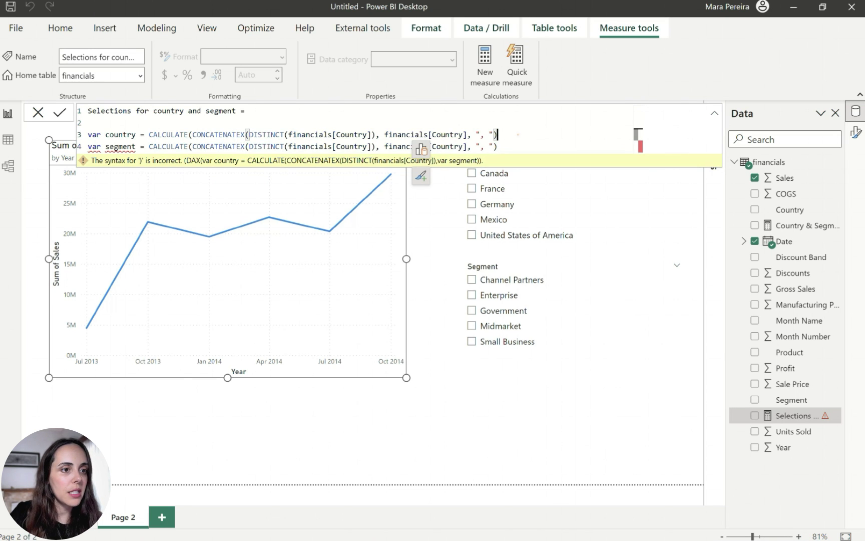
type(")")
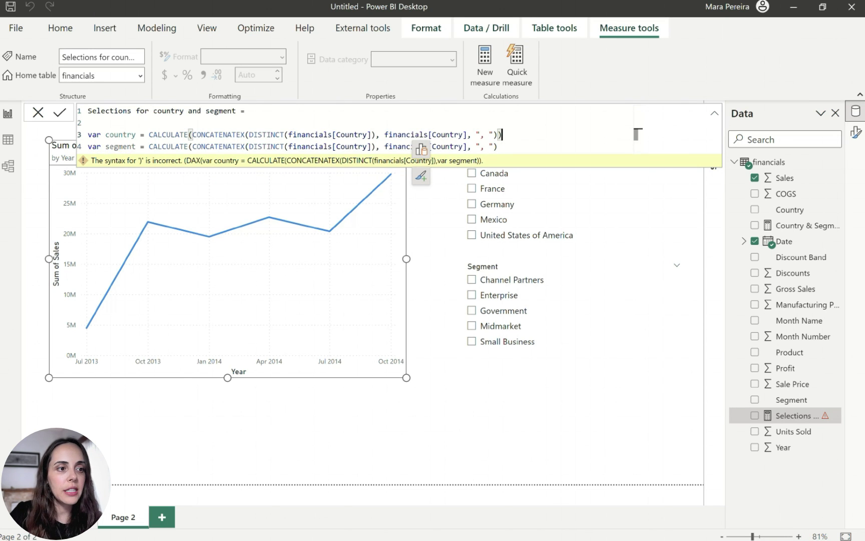
left_click(638, 146)
type(")")
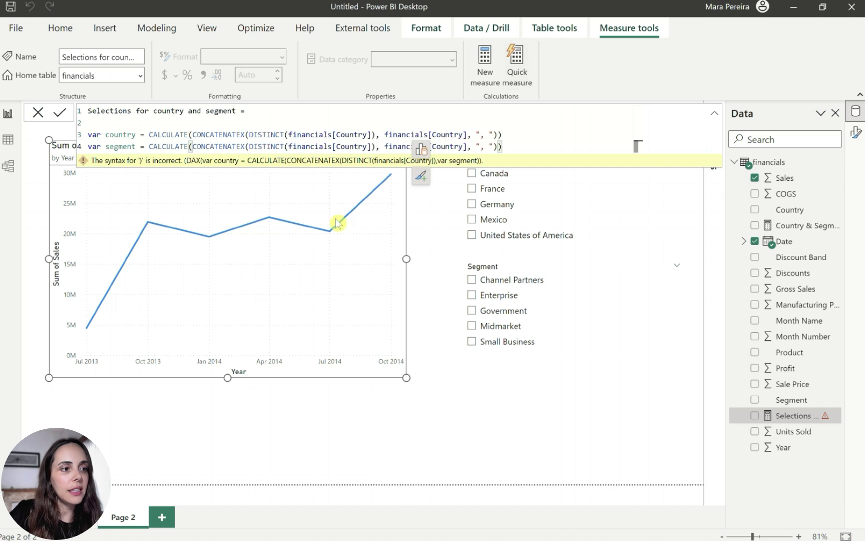
Replace both Country references on line 4 with Segment.
left_click_drag(370, 147, 336, 146)
type("Segment")
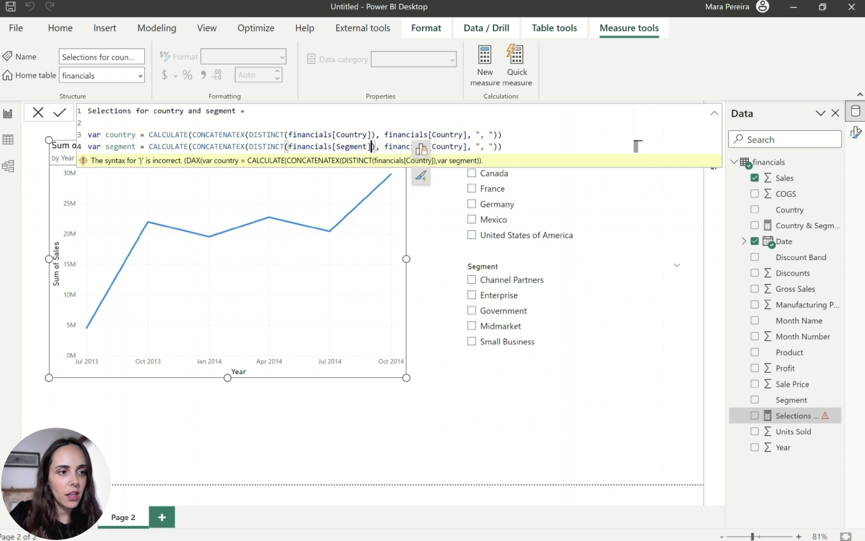
left_click_drag(460, 147, 432, 147)
type("Segment")
left_click(520, 148)
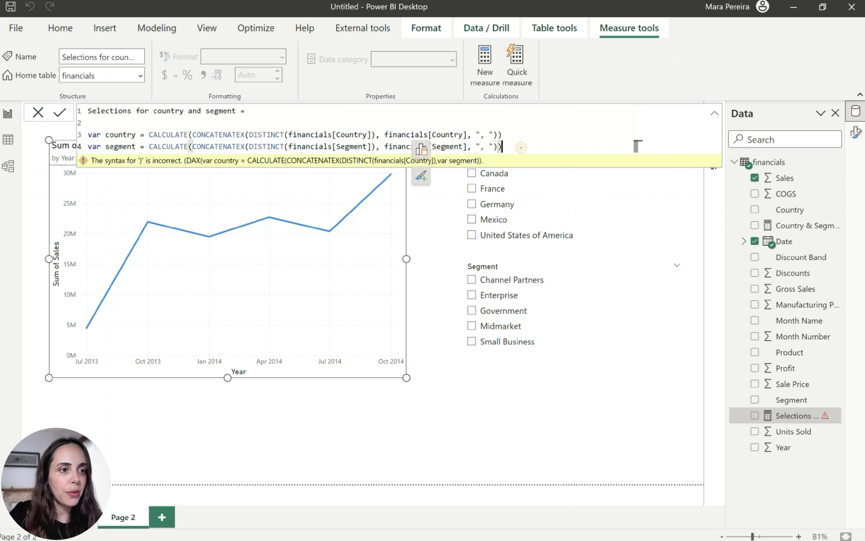
Add return "Country: " & country & " | " & "Segment: " & segment and commit the measure.
key("Return")
key("Return")
type("re")
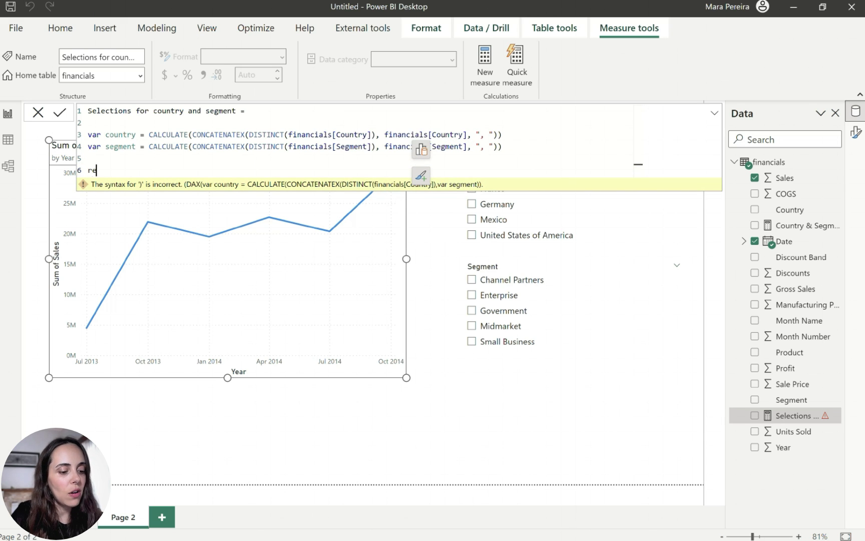
type("turn")
key("Return")
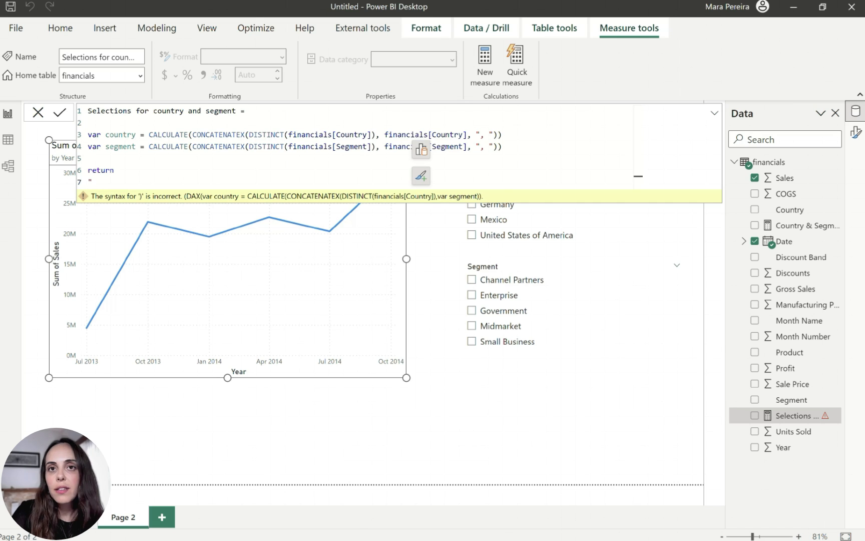
type("\"Count")
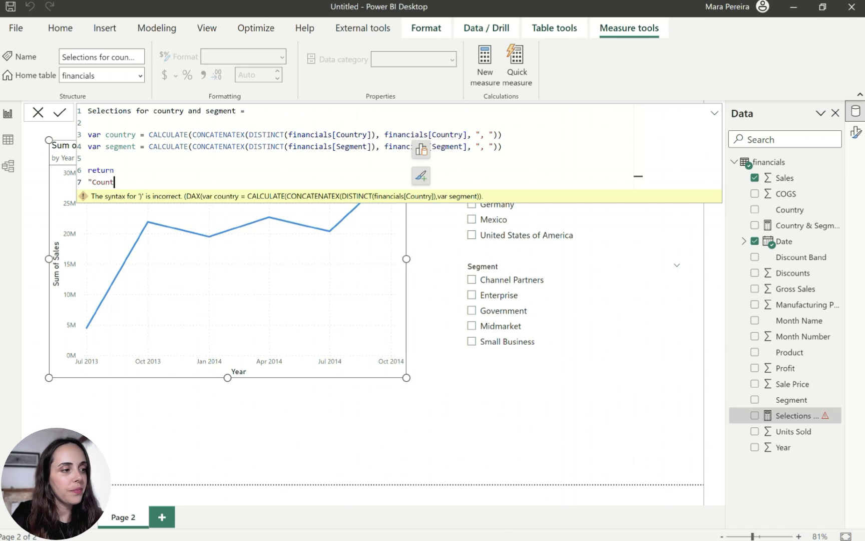
type("ry: \" & ")
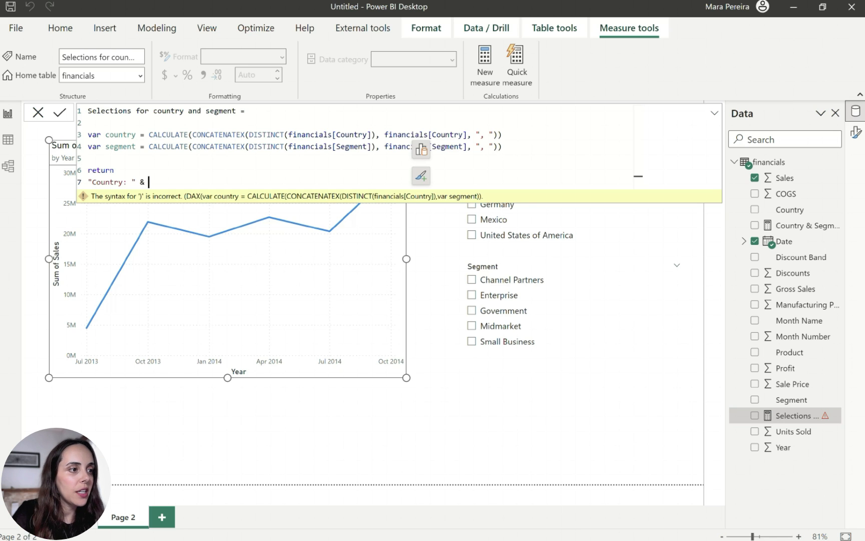
type("country")
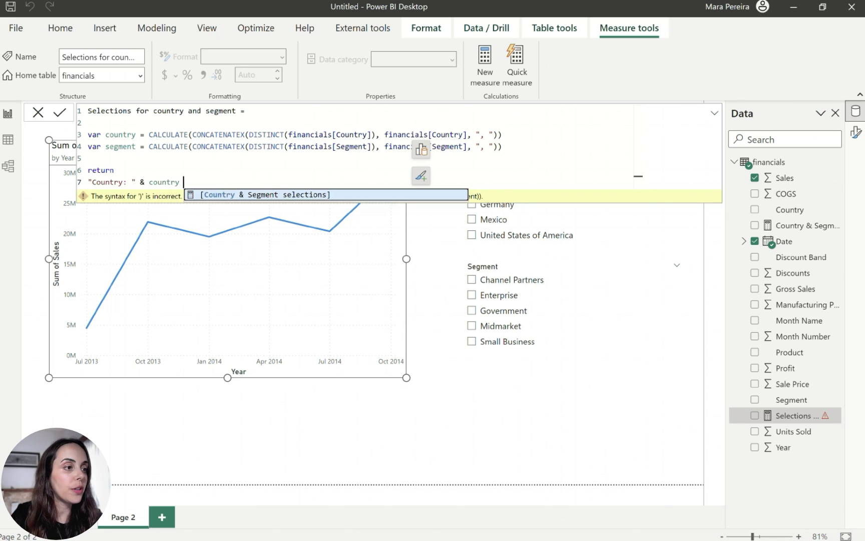
type(" & ")
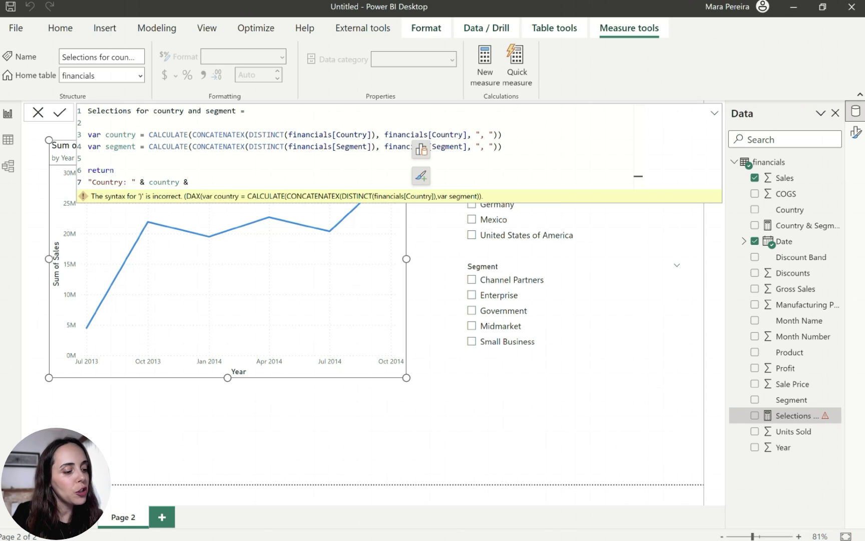
type("\" | \"")
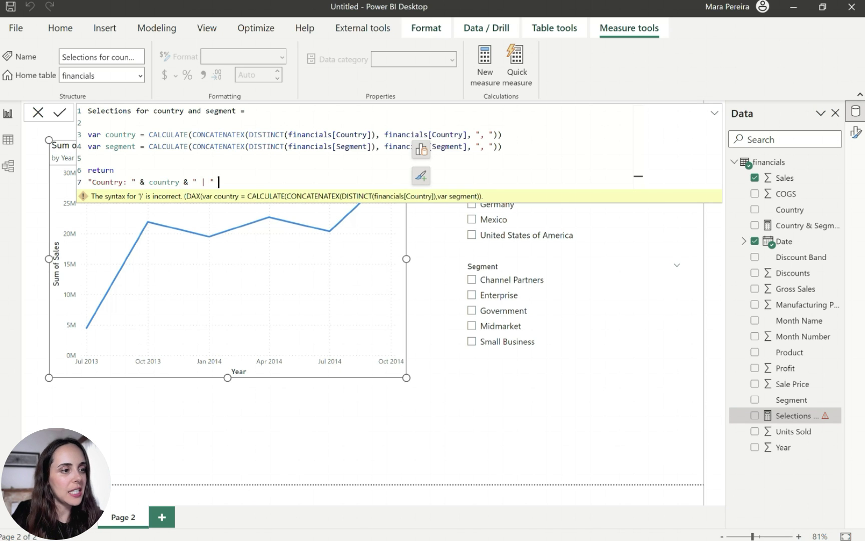
key("Left")
type("Segment")
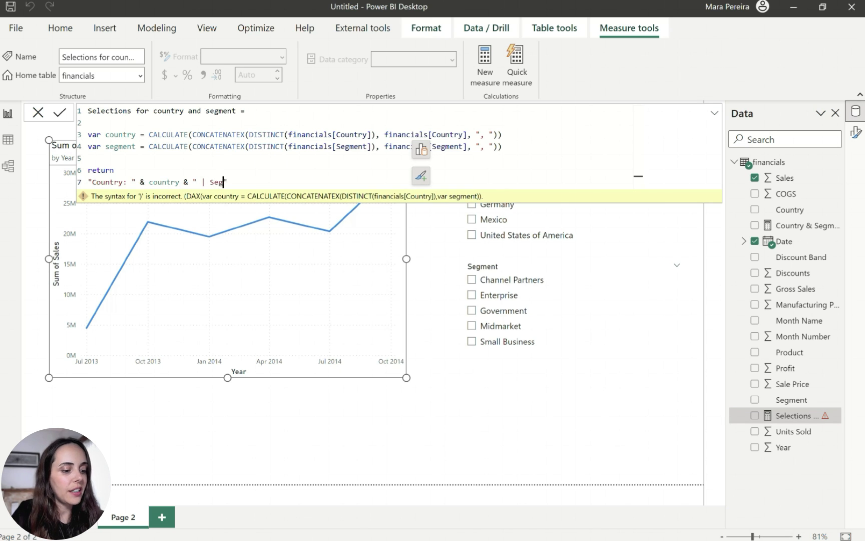
key("BackSpace")
key("BackSpace")
key("BackSpace")
key("BackSpace")
key("BackSpace")
key("BackSpace")
key("BackSpace")
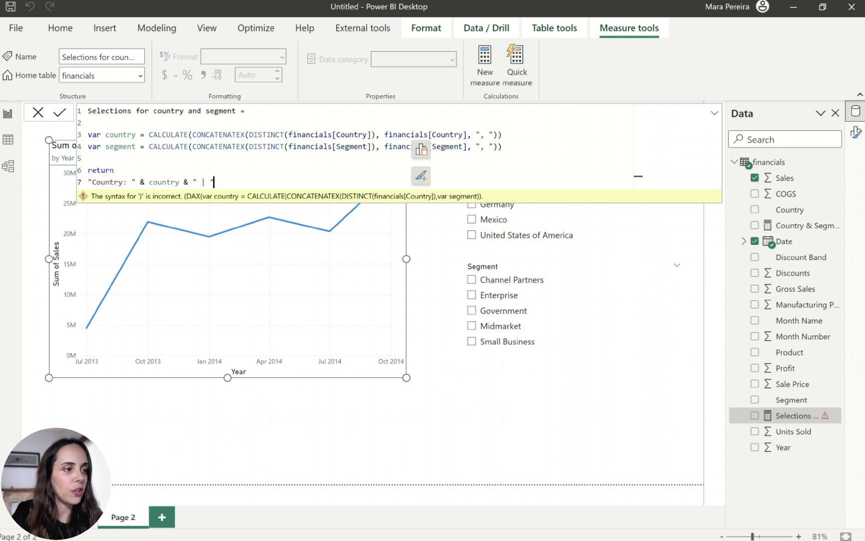
type("& \"")
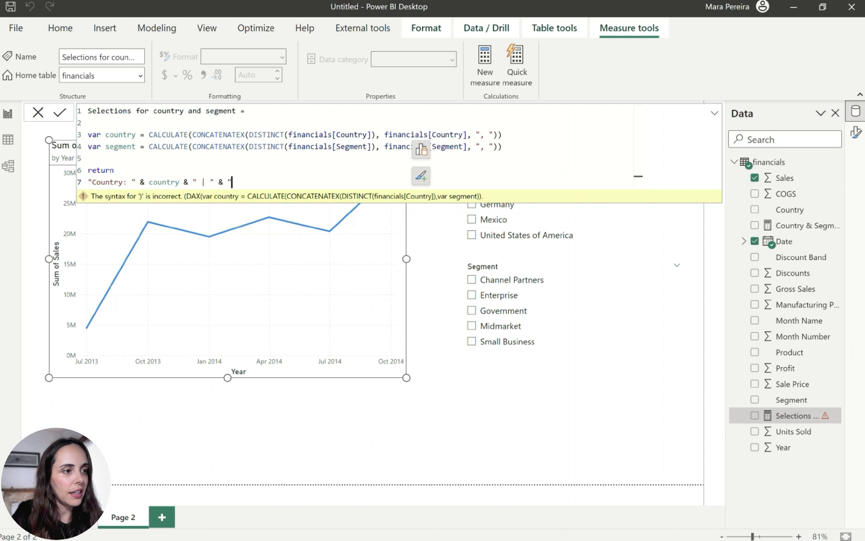
type("Segment: \"")
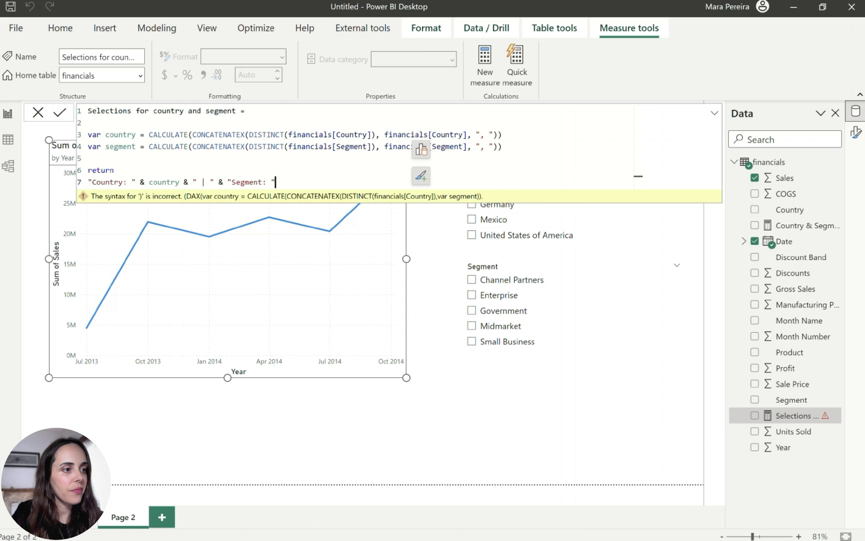
type(" & segment")
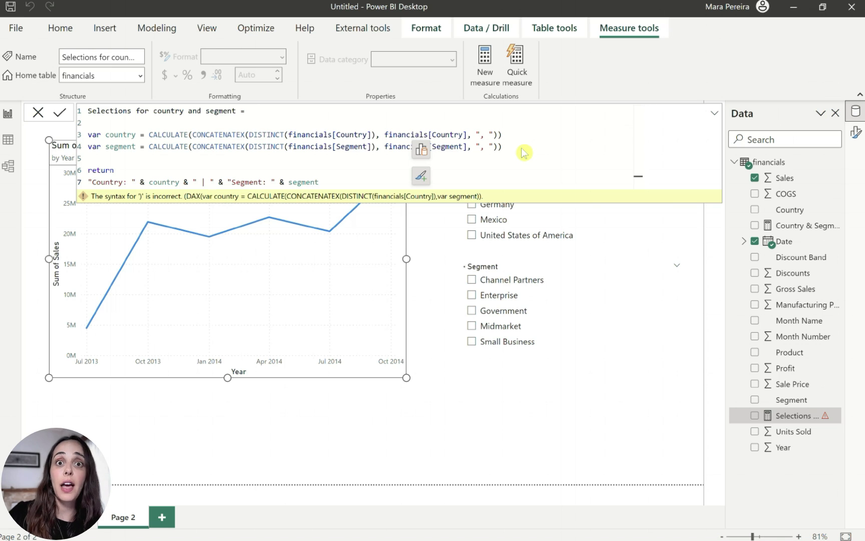
key("Return")
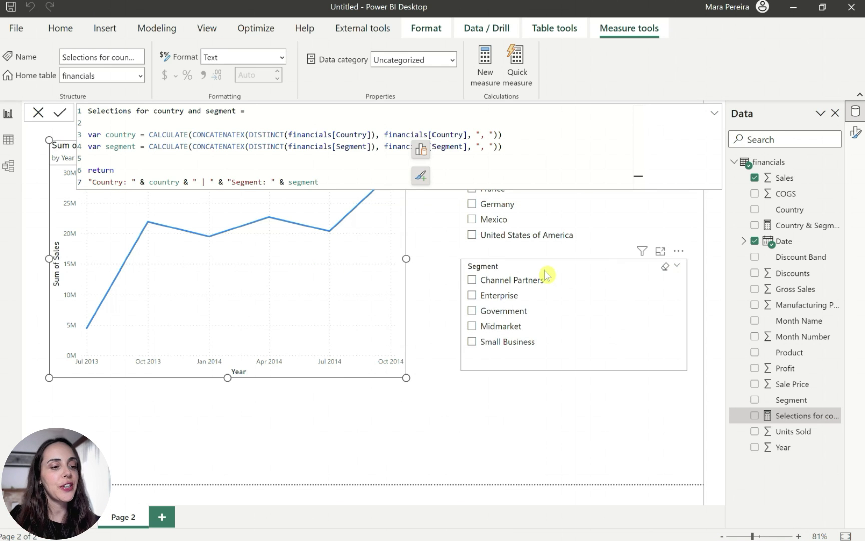
left_click(415, 403)
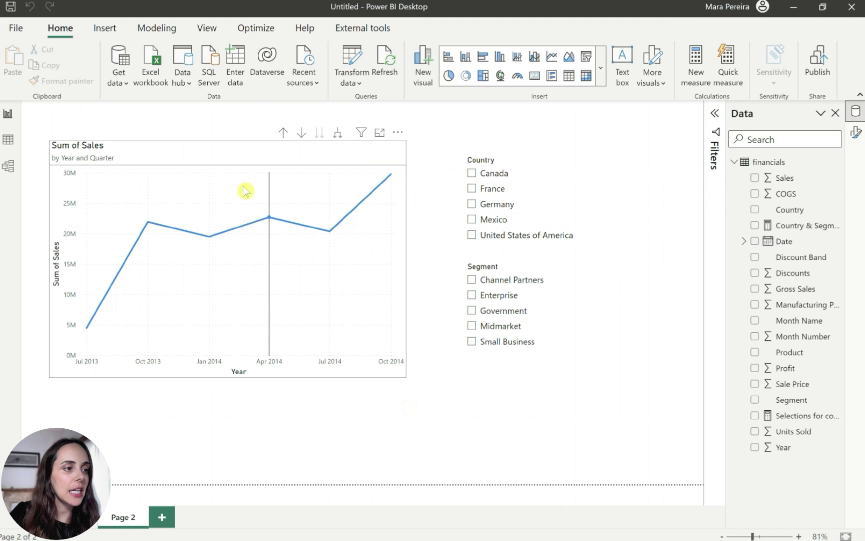
left_click(244, 191)
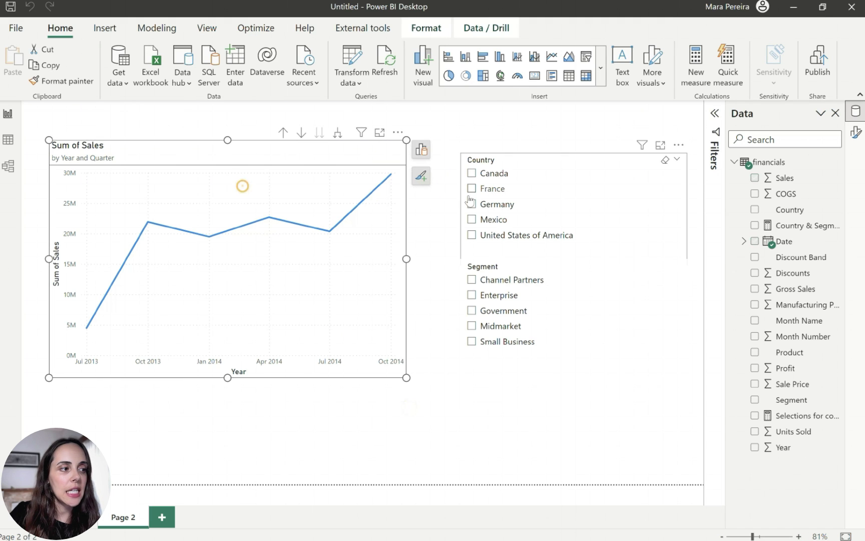
Set the subtitle text's field value to the Selections for country and segment measure.
left_click(855, 136)
scroll(821, 223, "down", 2)
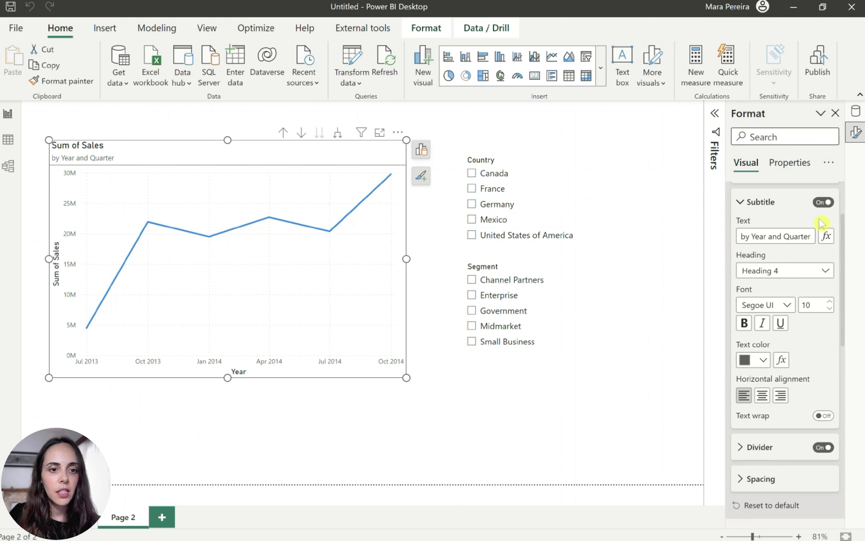
left_click(826, 236)
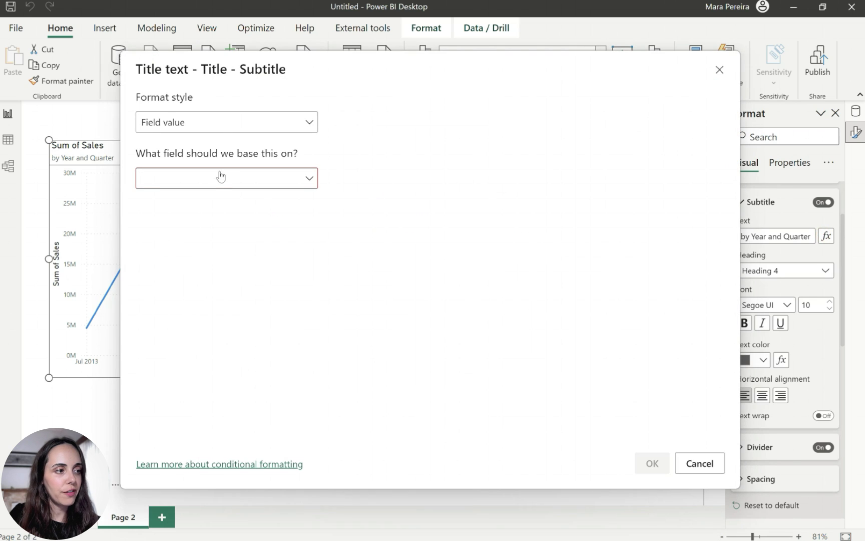
left_click(220, 176)
left_click(145, 225)
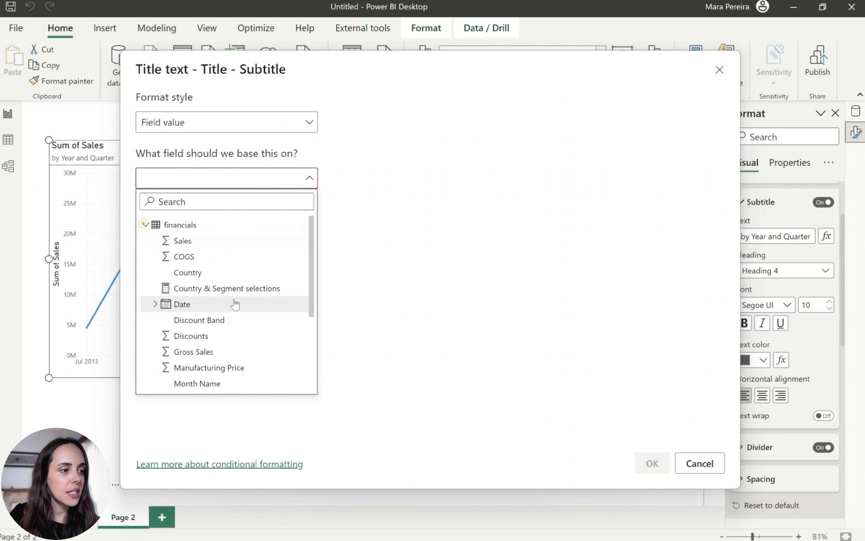
left_click(228, 288)
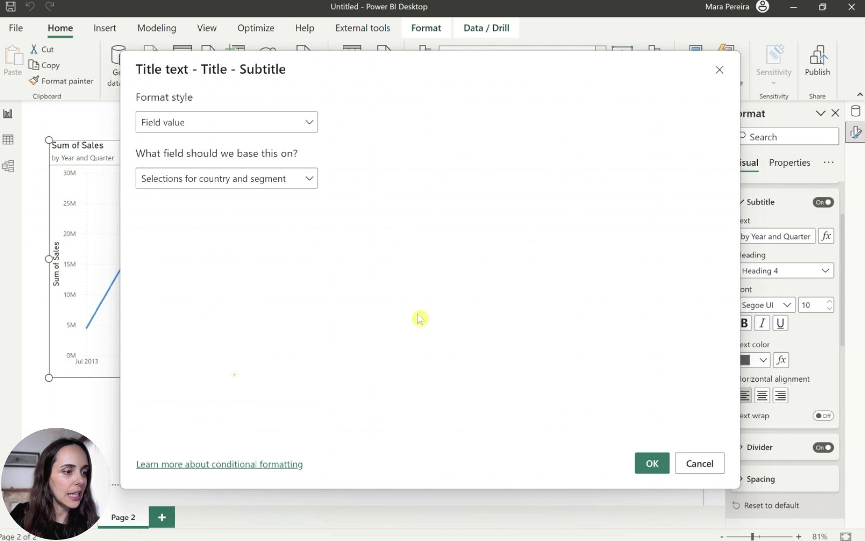
left_click(652, 464)
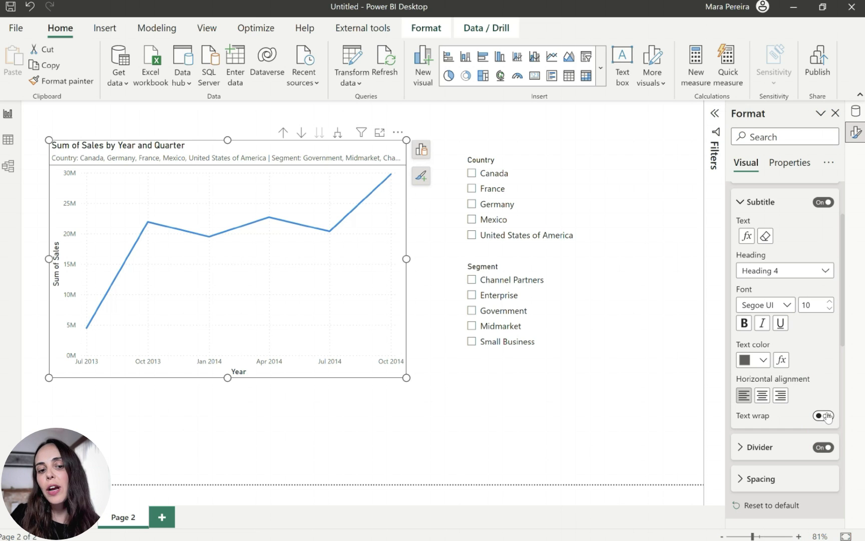
Wrap the subtitle, then select Germany, France, Government and Enterprise in the slicers.
left_click(826, 416)
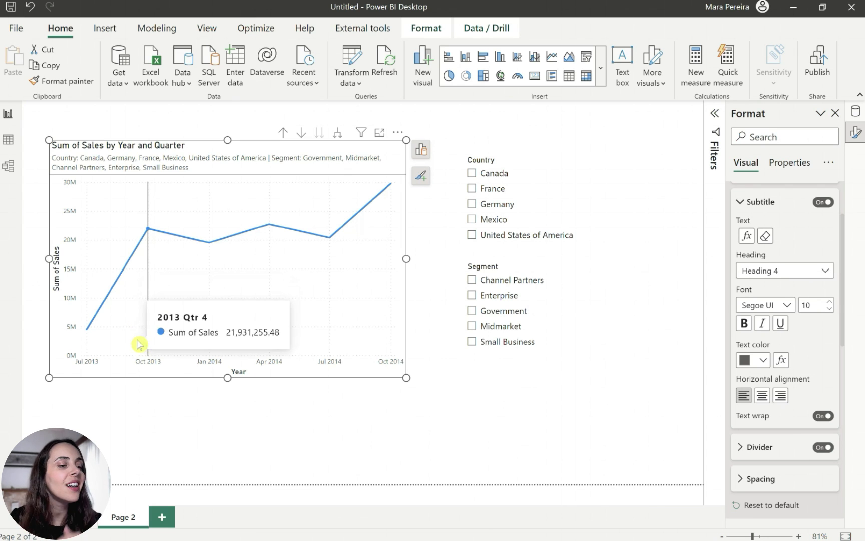
left_click(492, 205)
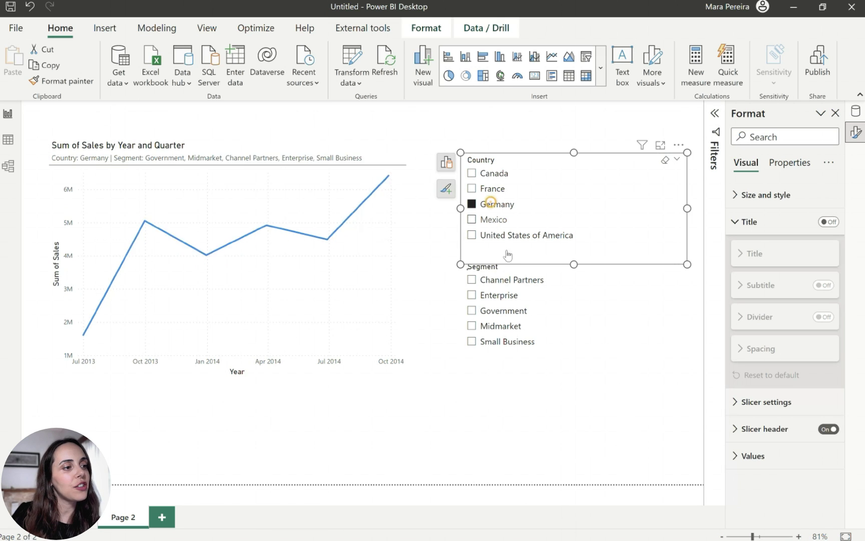
left_click(505, 311)
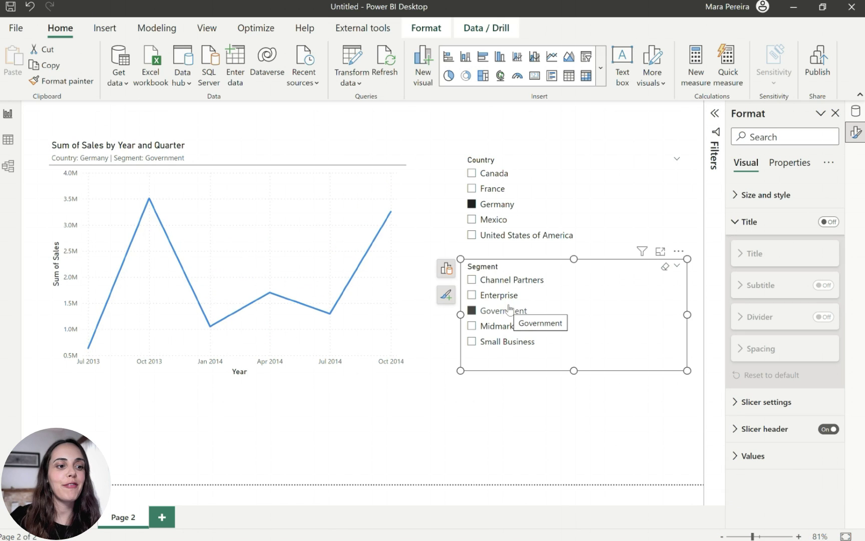
left_click(501, 190)
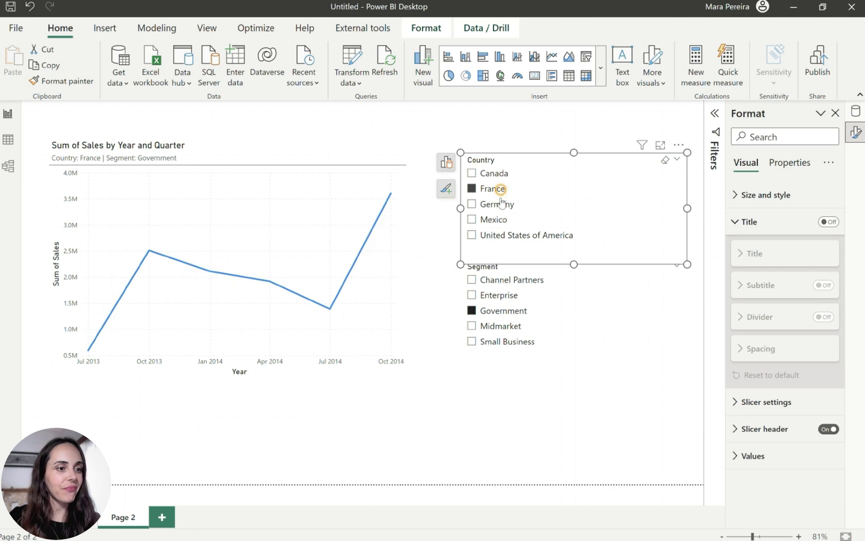
left_click(498, 203, "ctrl")
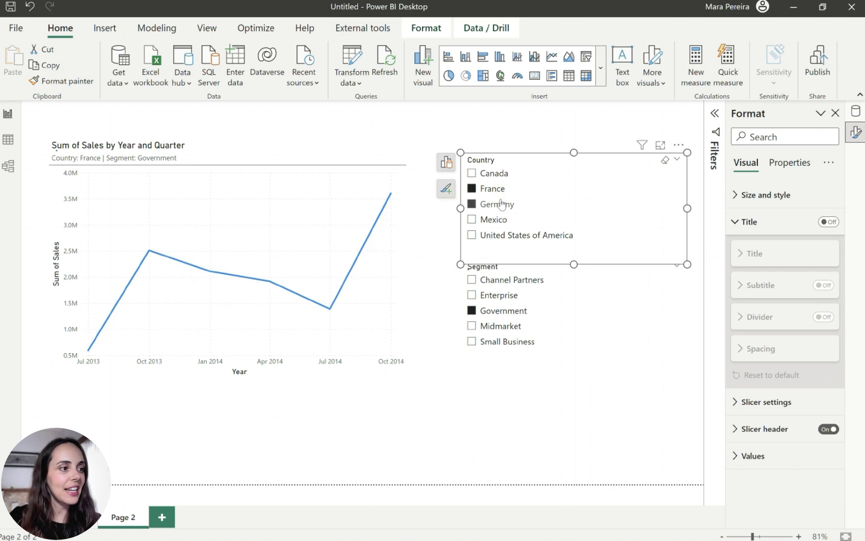
left_click(503, 295, "ctrl")
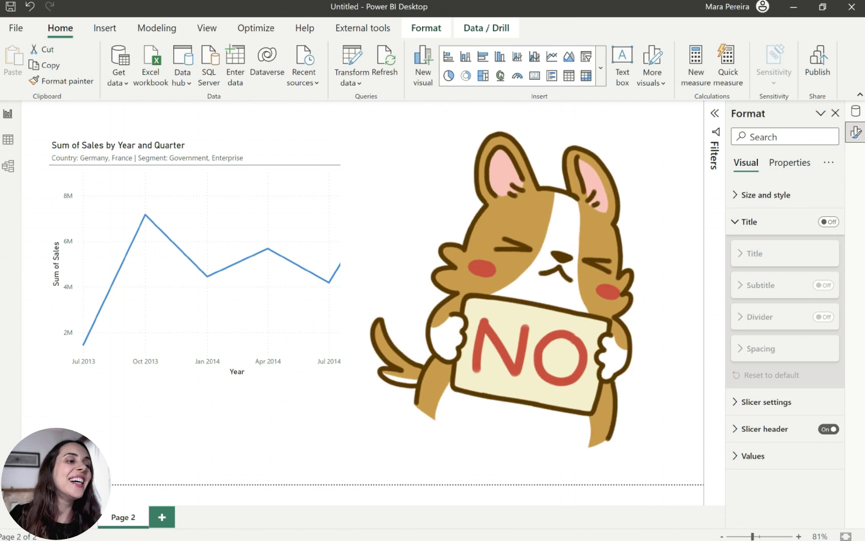
left_click(229, 149)
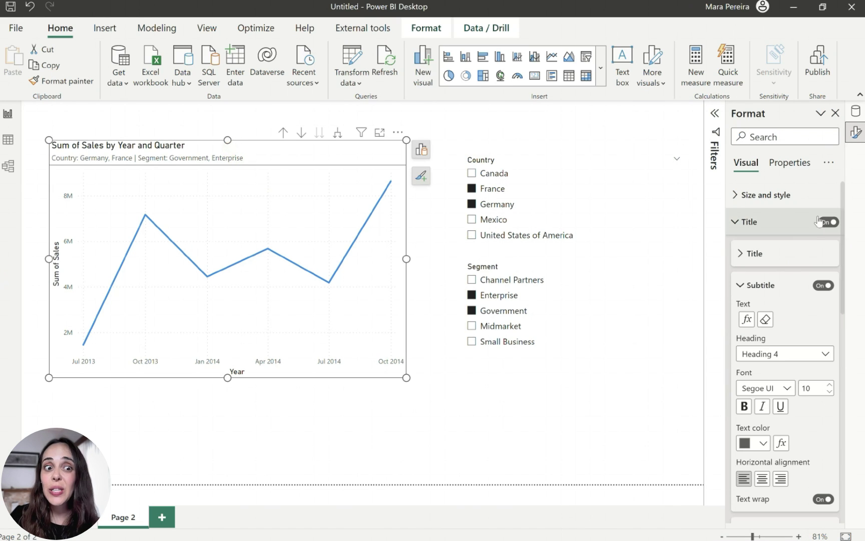
Replace the chart title text with 'Sales over time'.
left_click(752, 226)
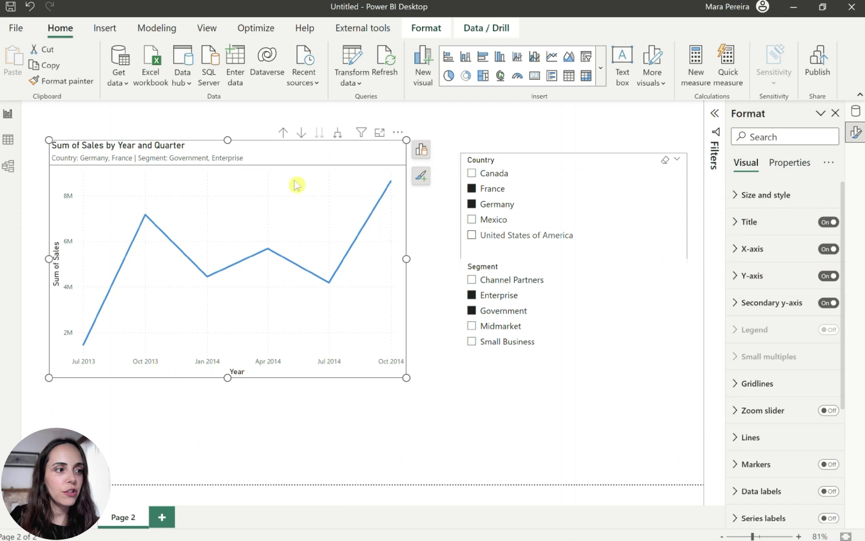
double_click(127, 148)
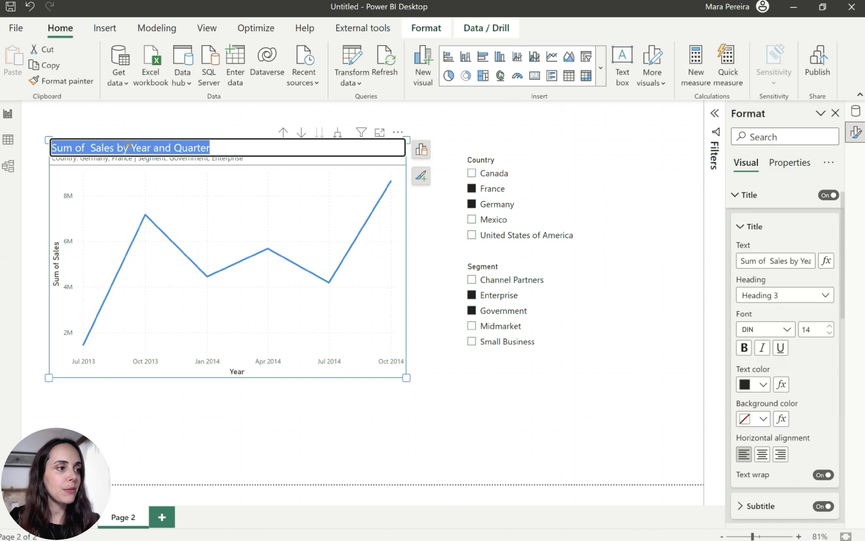
left_click(128, 148)
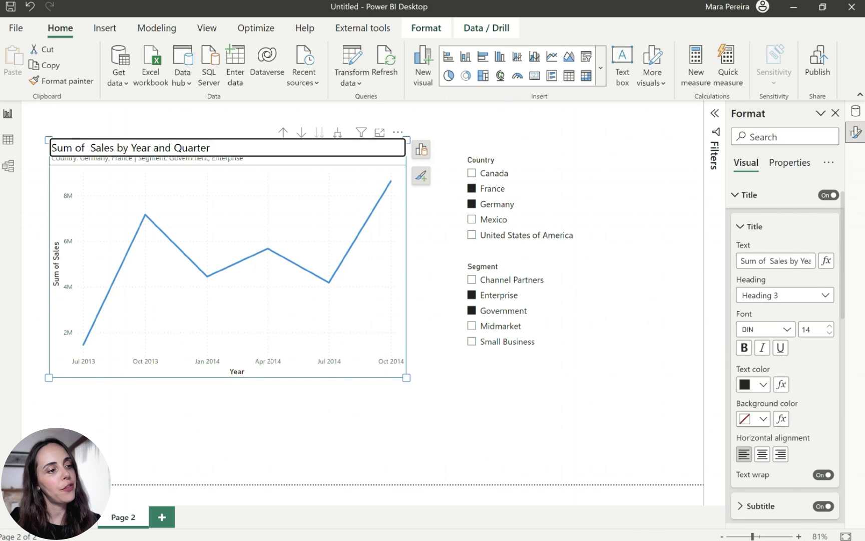
left_click_drag(231, 148, 47, 147)
type("Sales over time")
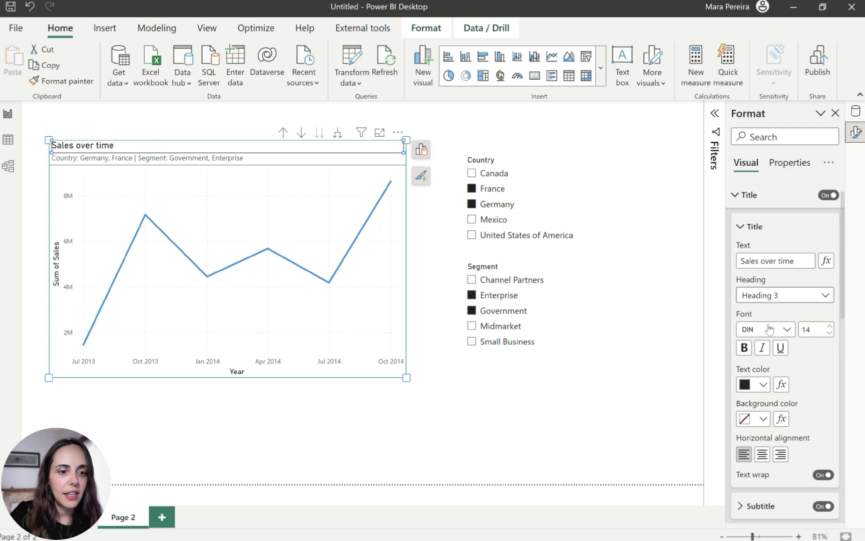
left_click(308, 159)
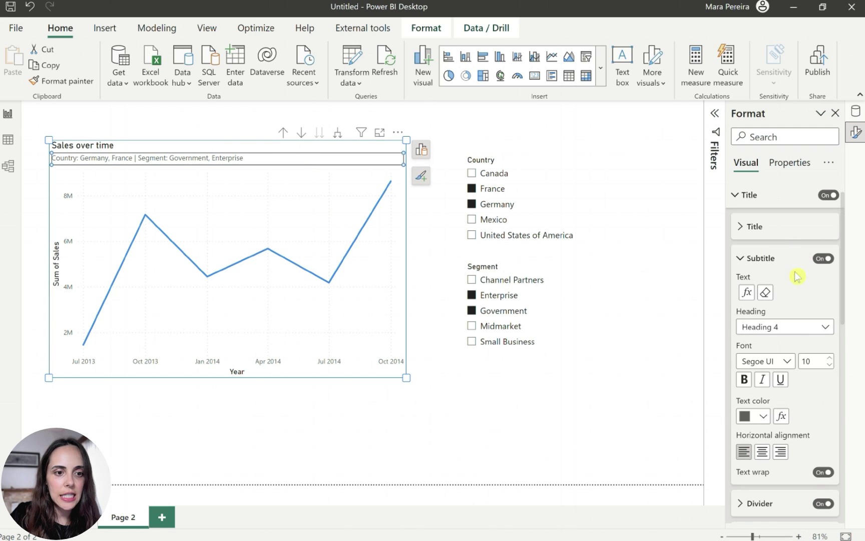
scroll(791, 417, "down", 3)
Color the title divider 'White, 10% darker' and begin increasing its vertical spacing.
left_click(760, 397)
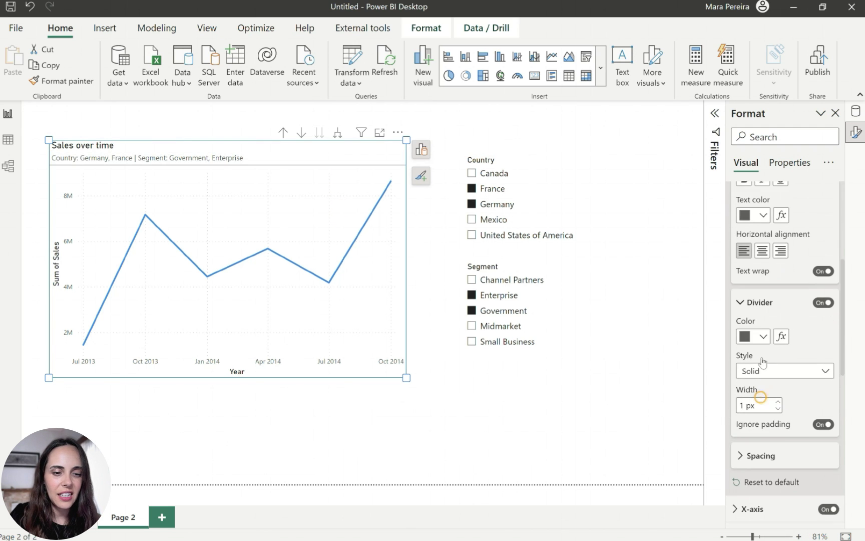
left_click(762, 336)
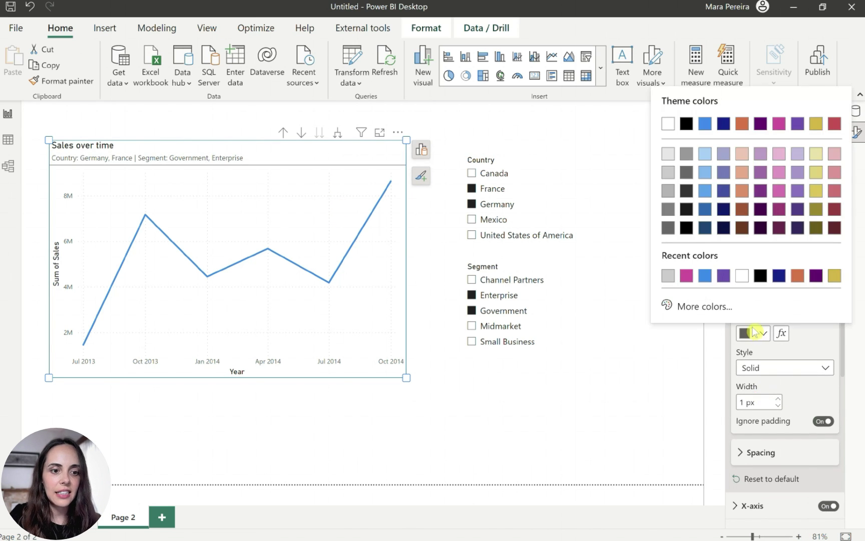
left_click(667, 154)
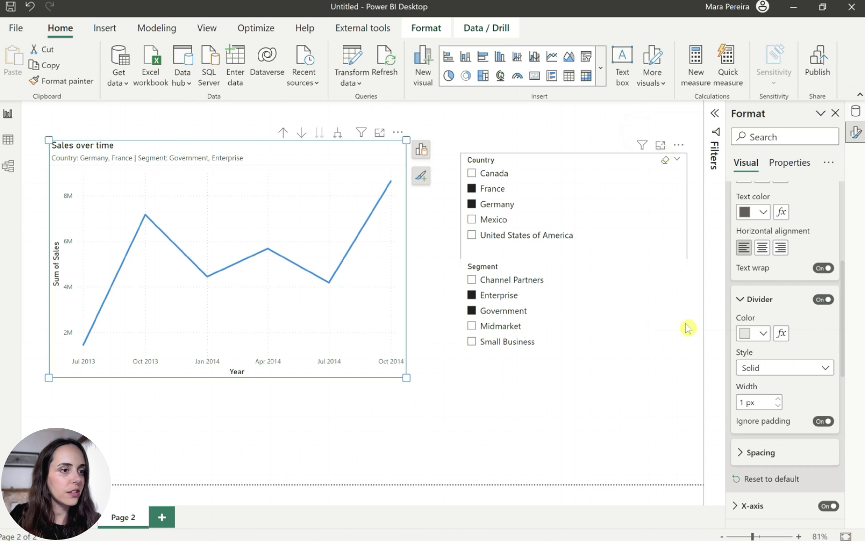
left_click(763, 333)
left_click(673, 176)
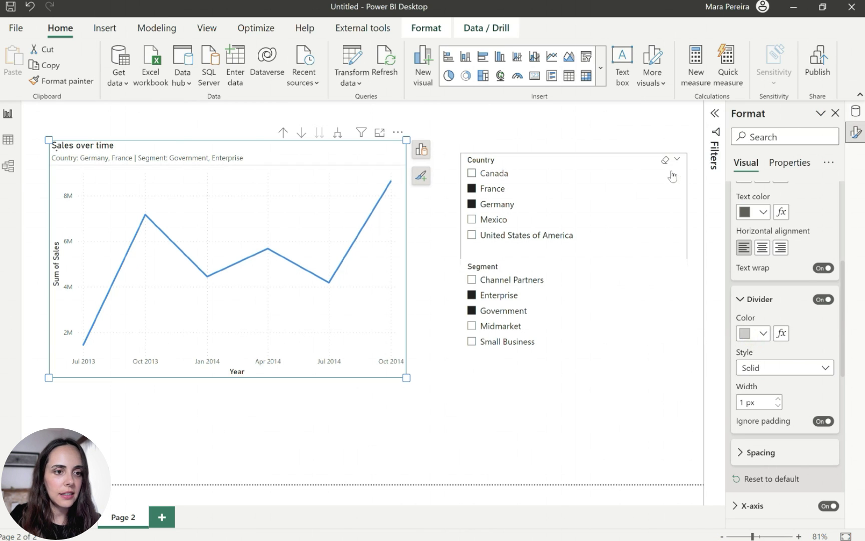
left_click(773, 452)
scroll(818, 408, "down", 2)
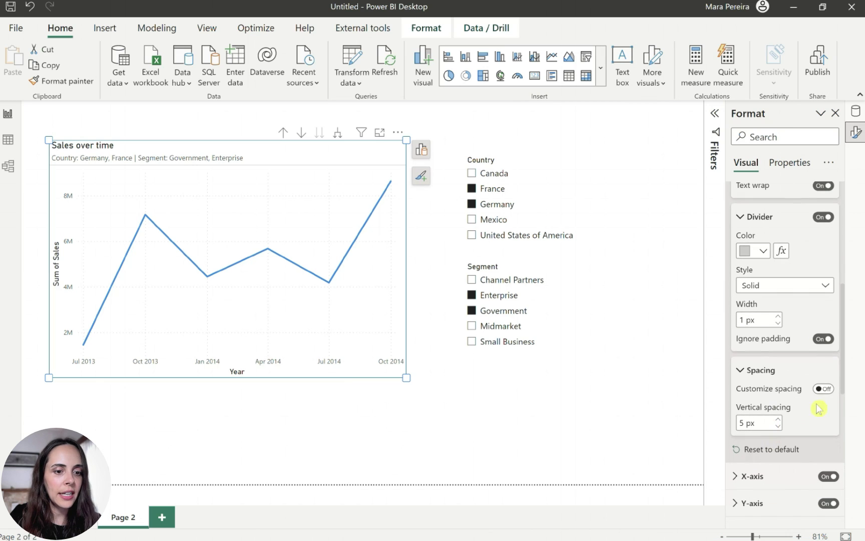
left_click(779, 419)
Raise the divider's vertical spacing further and delete the Sum of Sales axis title.
left_click(779, 419)
left_click(779, 419)
double_click(56, 270)
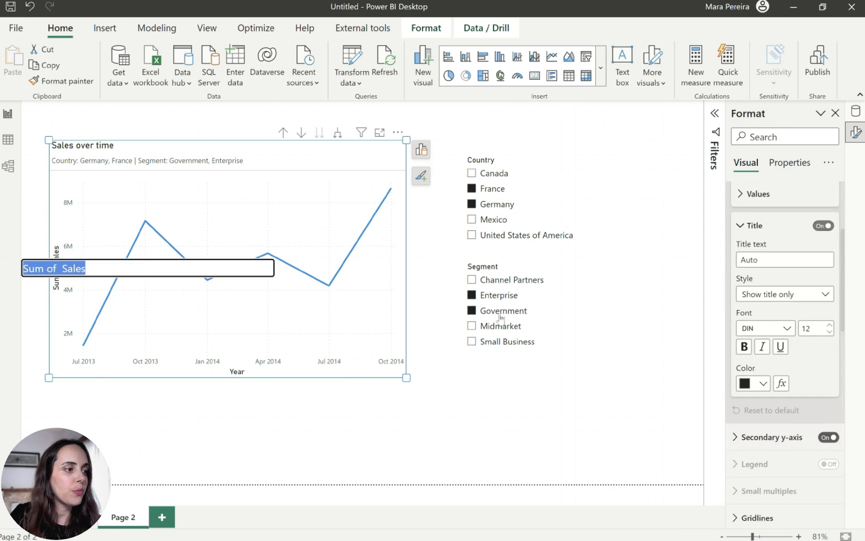
scroll(833, 397, "up", 2)
key("Delete")
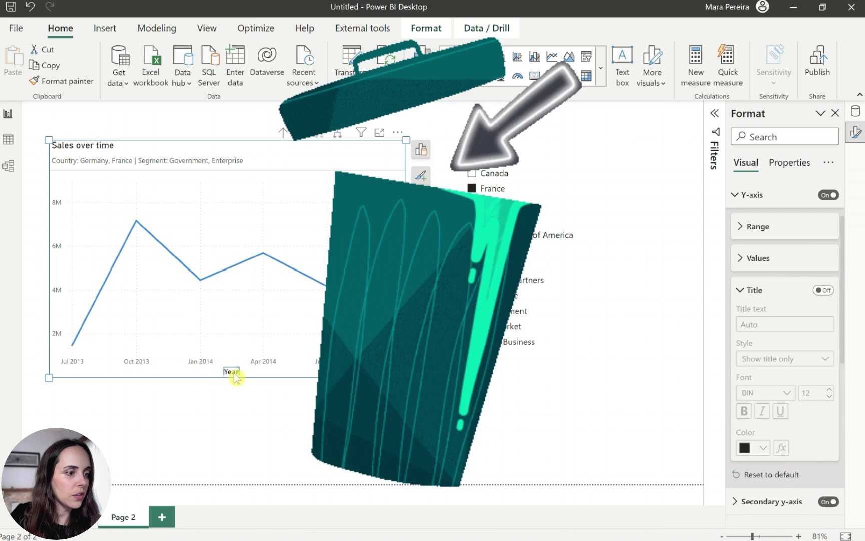
Turn off the Year X-axis title.
double_click(233, 372)
left_click(818, 334)
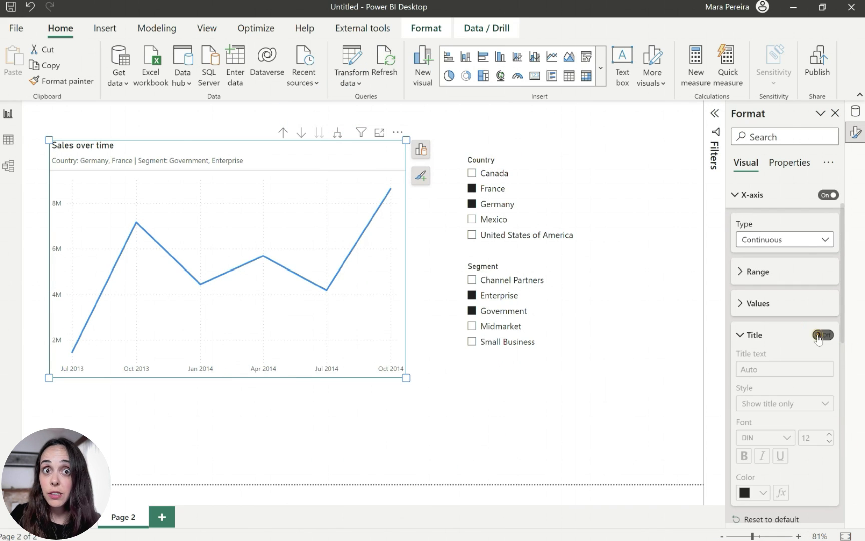
left_click(736, 195)
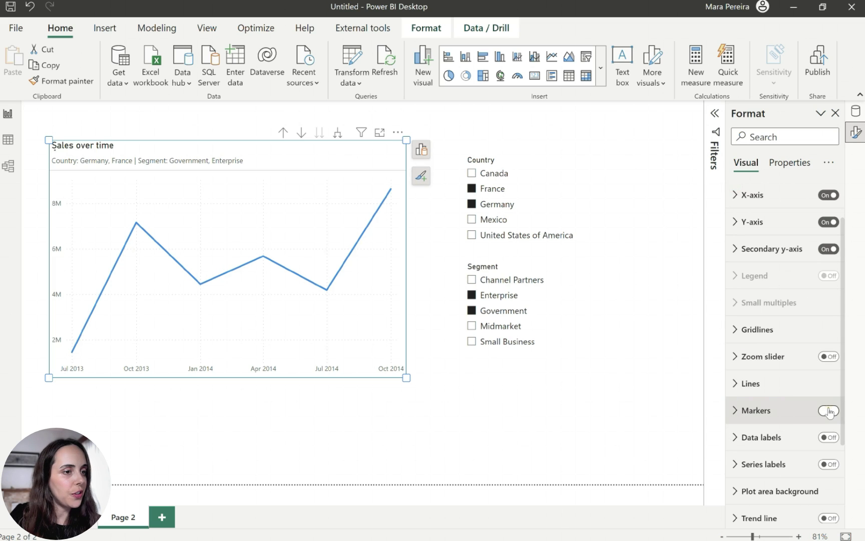
Turn on markers for the sales line's data points and make them slightly larger.
left_click(756, 410)
scroll(772, 471, "down", 2)
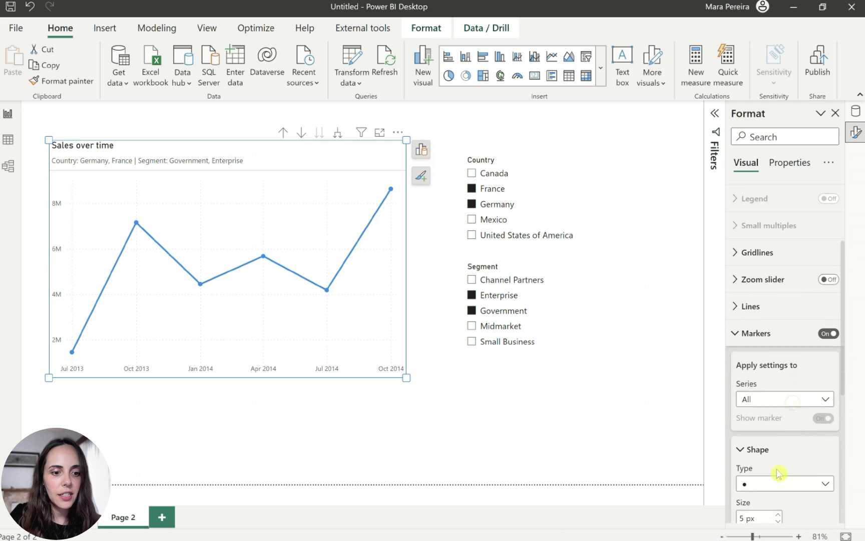
scroll(779, 485, "down", 2)
left_click(778, 395)
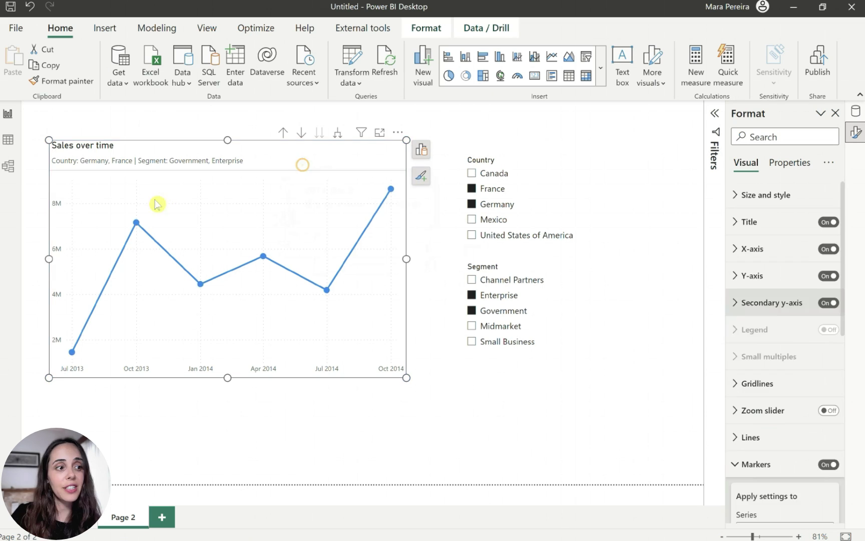
Restyle the 'Sales over time' title in Segoe UI Light at size 19.
left_click(95, 145)
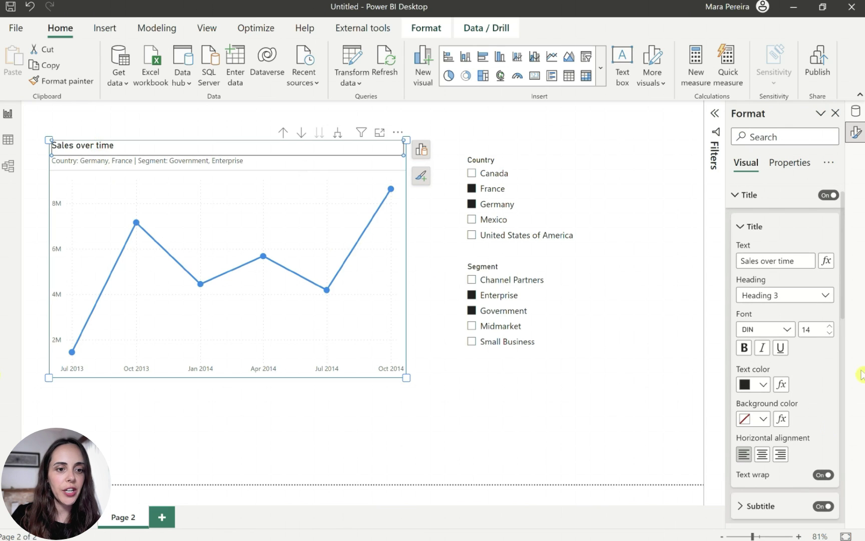
left_click(761, 335)
left_click(791, 186)
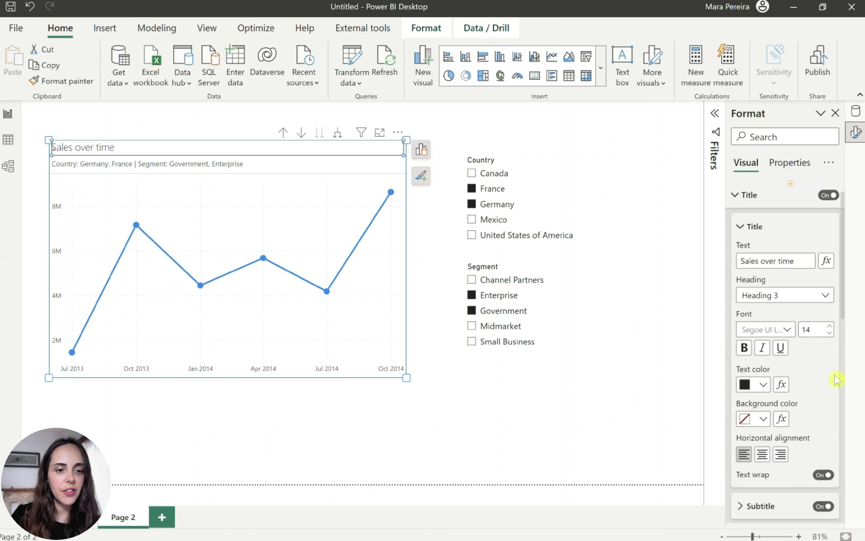
left_click(830, 326)
left_click(830, 327)
left_click(830, 327)
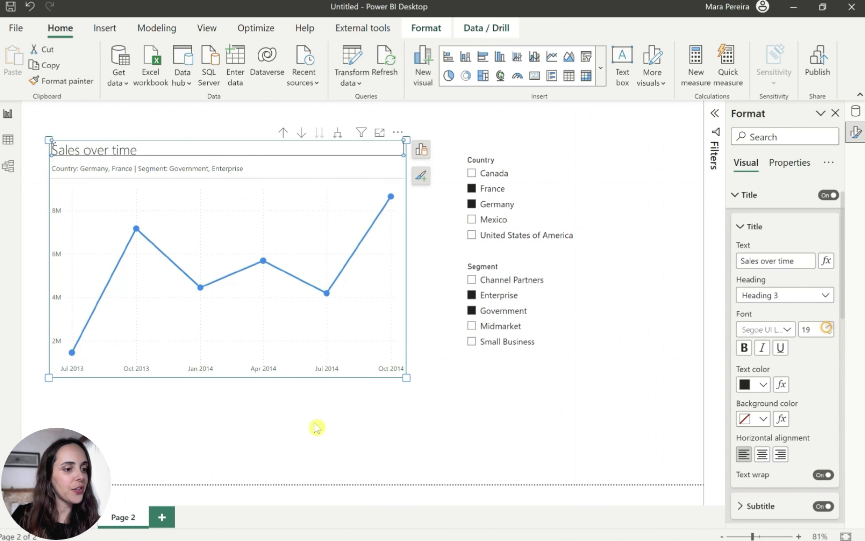
left_click(316, 418)
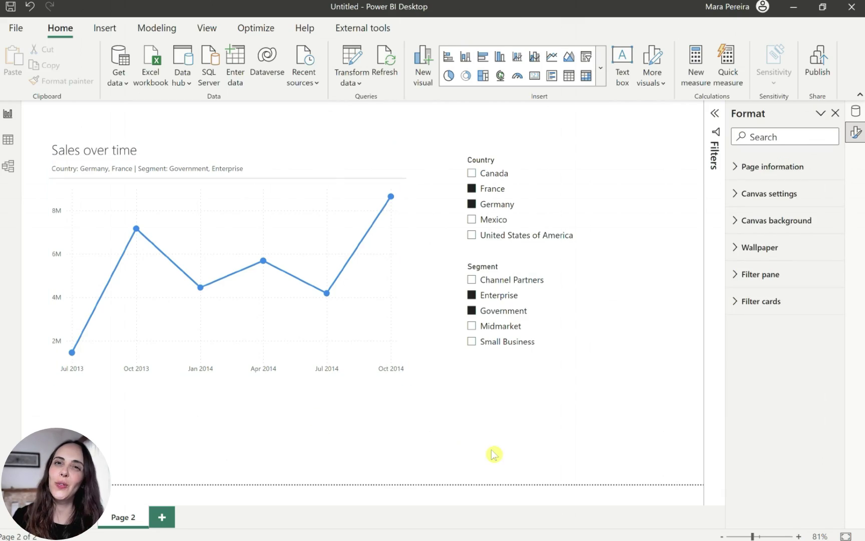